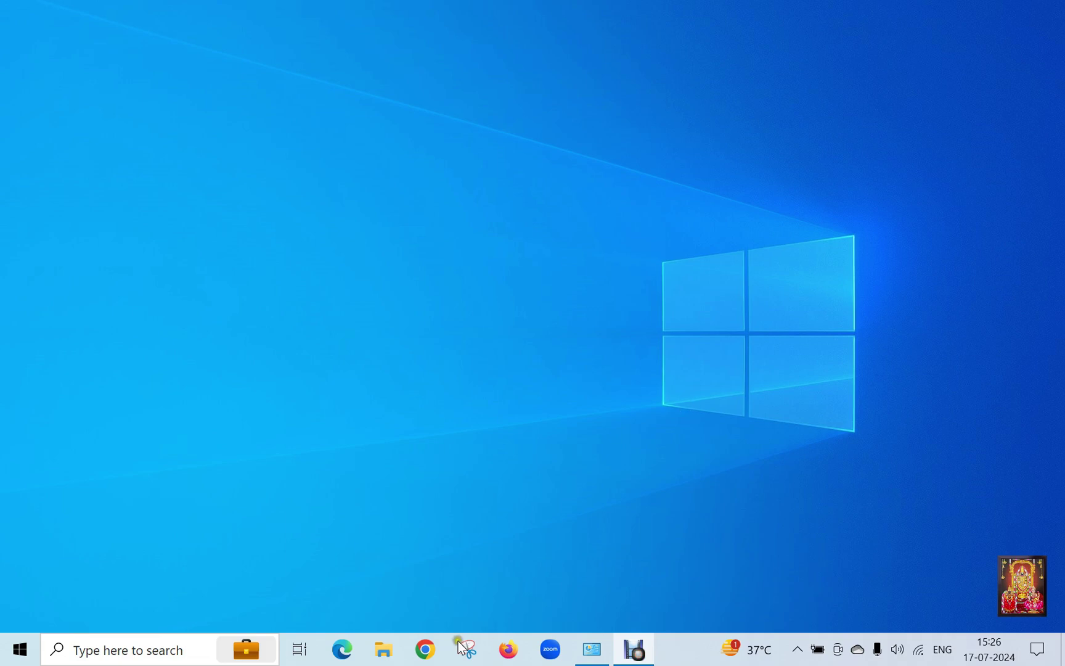
Step: Search Windows from the taskbar for 'vmware'
{"action": "left_click", "coordinate": [126, 647]}
{"action": "type", "text": "vmware"}
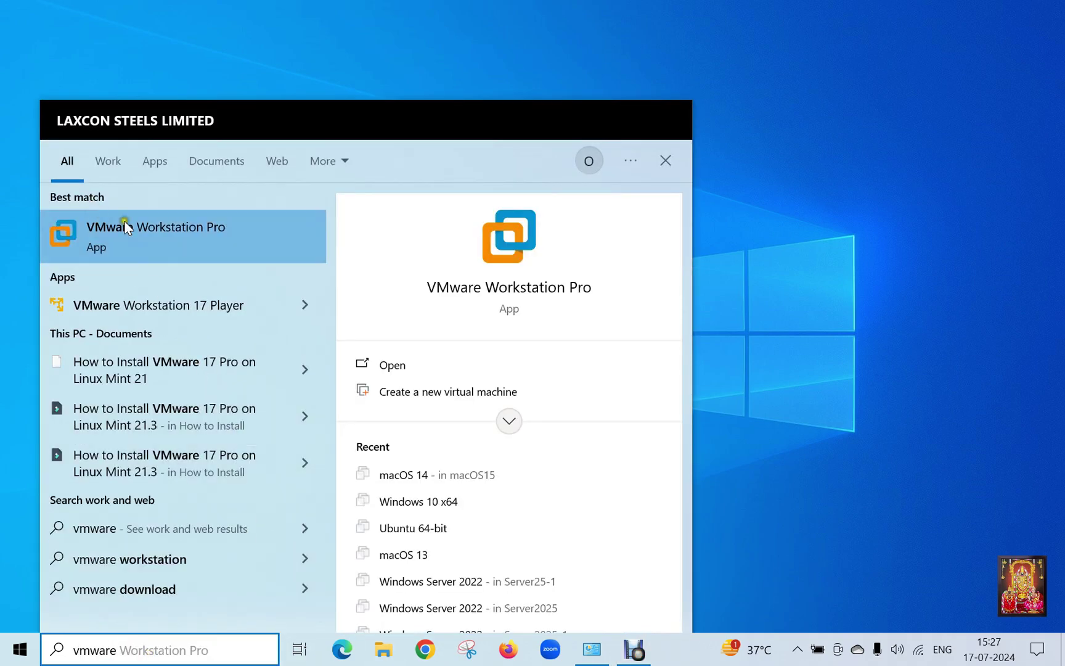
Step: Launch VMware Workstation Pro from the results and select the Windows 11 virtual machine in the Library
{"action": "left_click", "coordinate": [170, 227]}
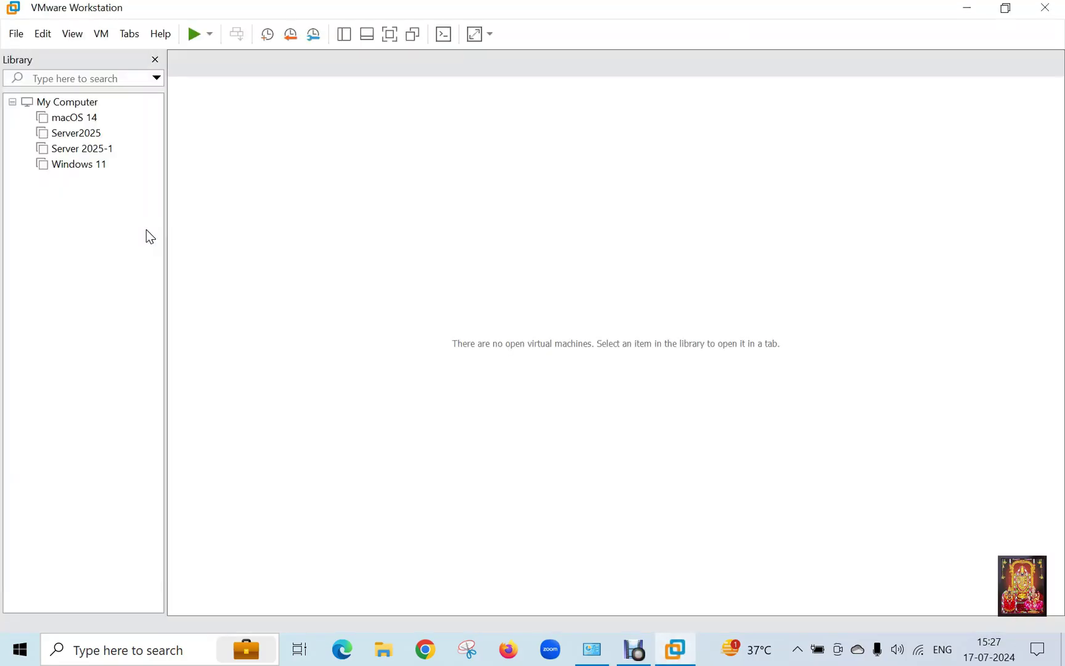
{"action": "left_click", "coordinate": [146, 232]}
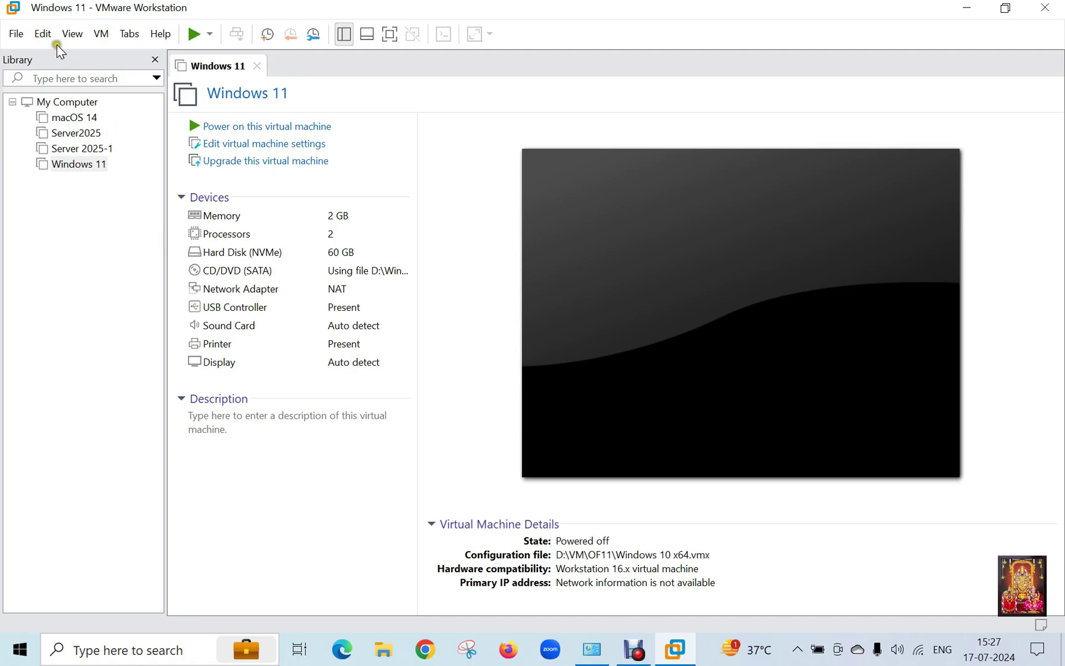
{"action": "left_click", "coordinate": [16, 33]}
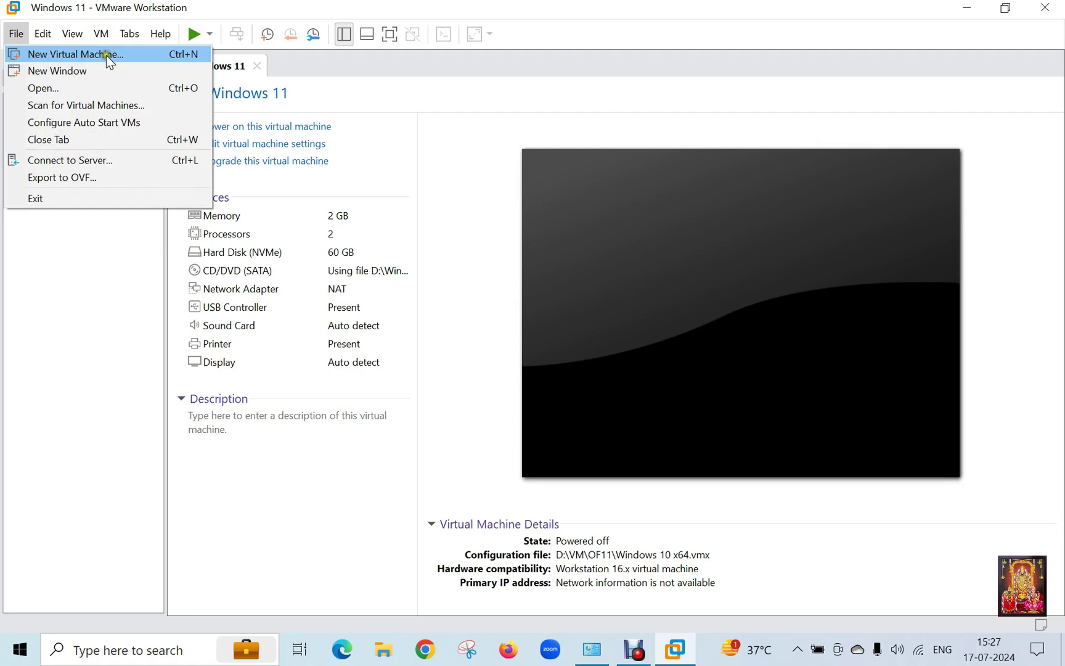
Step: Start a Typical new virtual machine, installing the OS later, with Apple Mac OS X macOS 14 as guest
{"action": "left_click", "coordinate": [112, 55]}
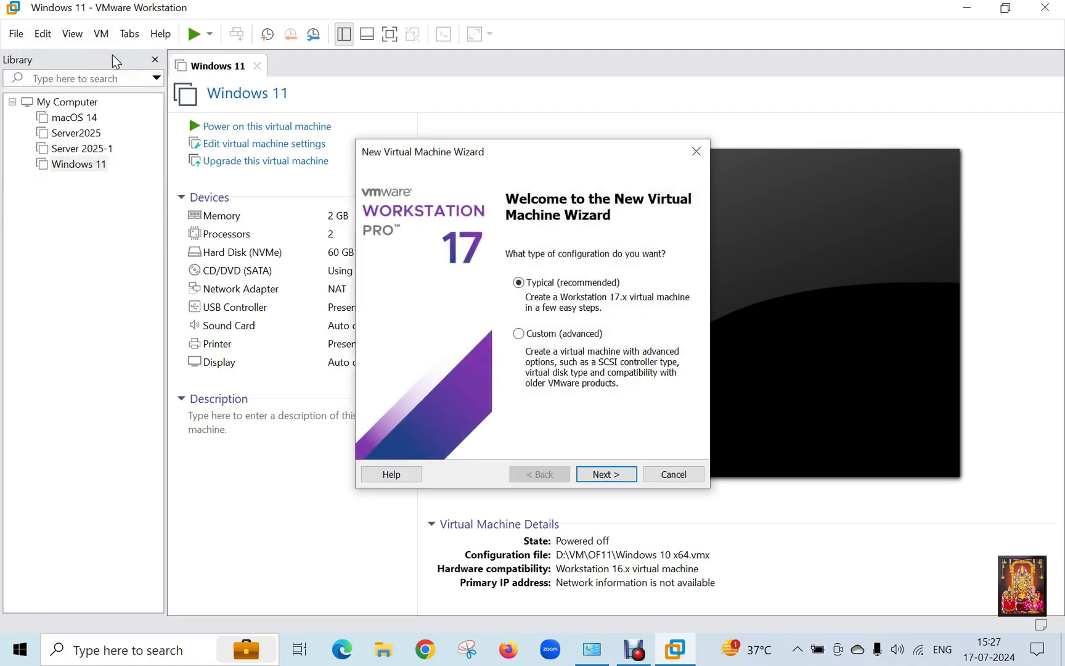
{"action": "left_click", "coordinate": [608, 475]}
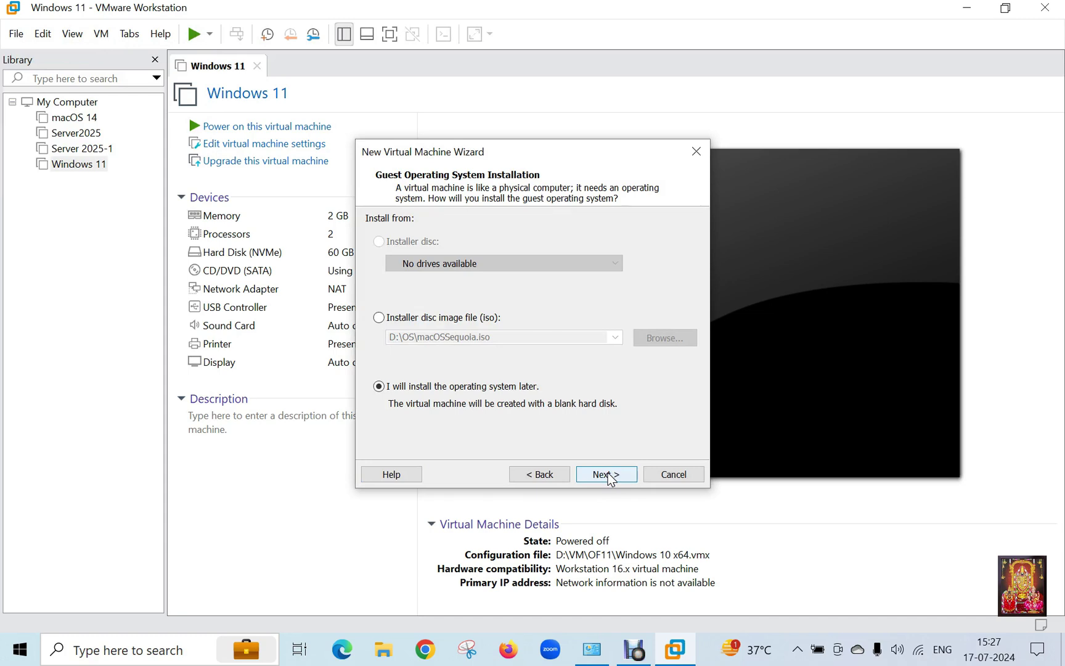
{"action": "left_click", "coordinate": [607, 474]}
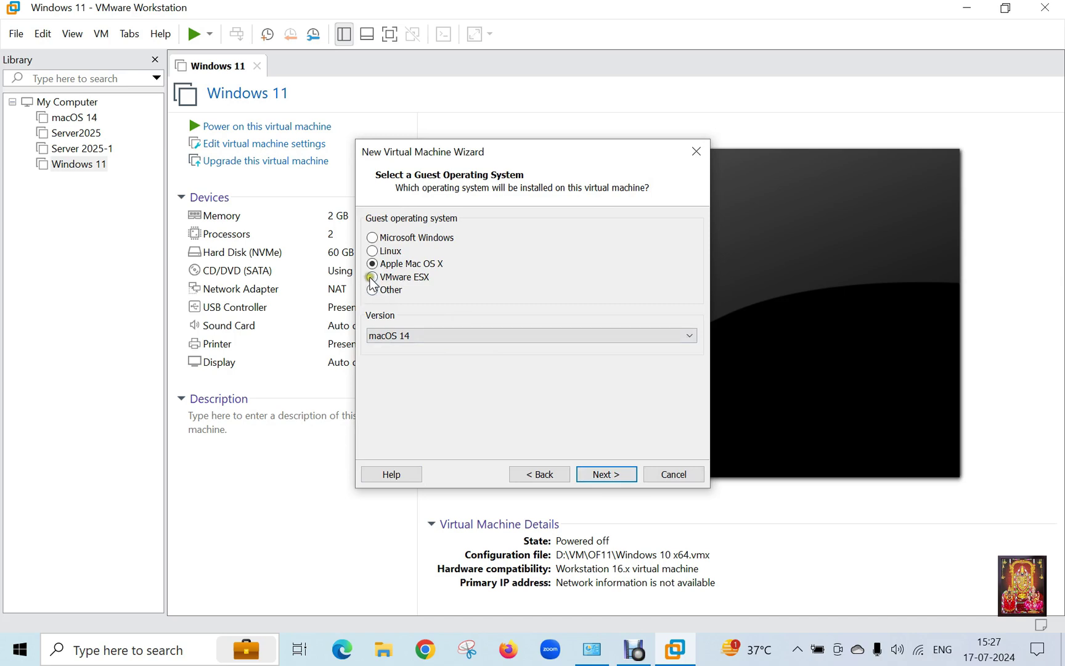
{"action": "left_click", "coordinate": [472, 335]}
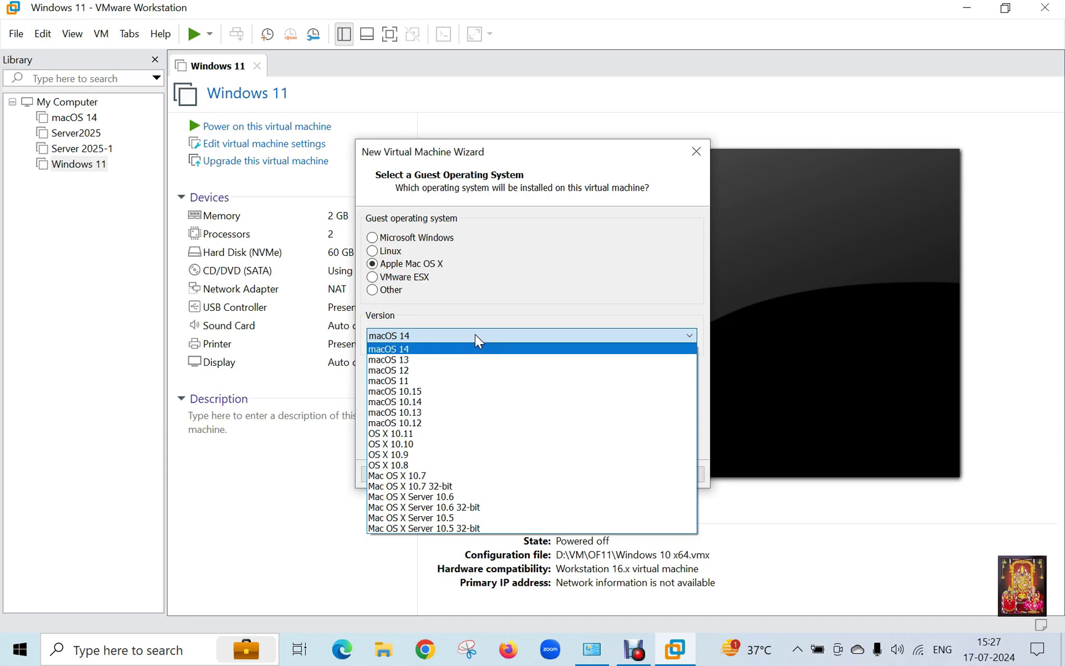
{"action": "left_click", "coordinate": [475, 335]}
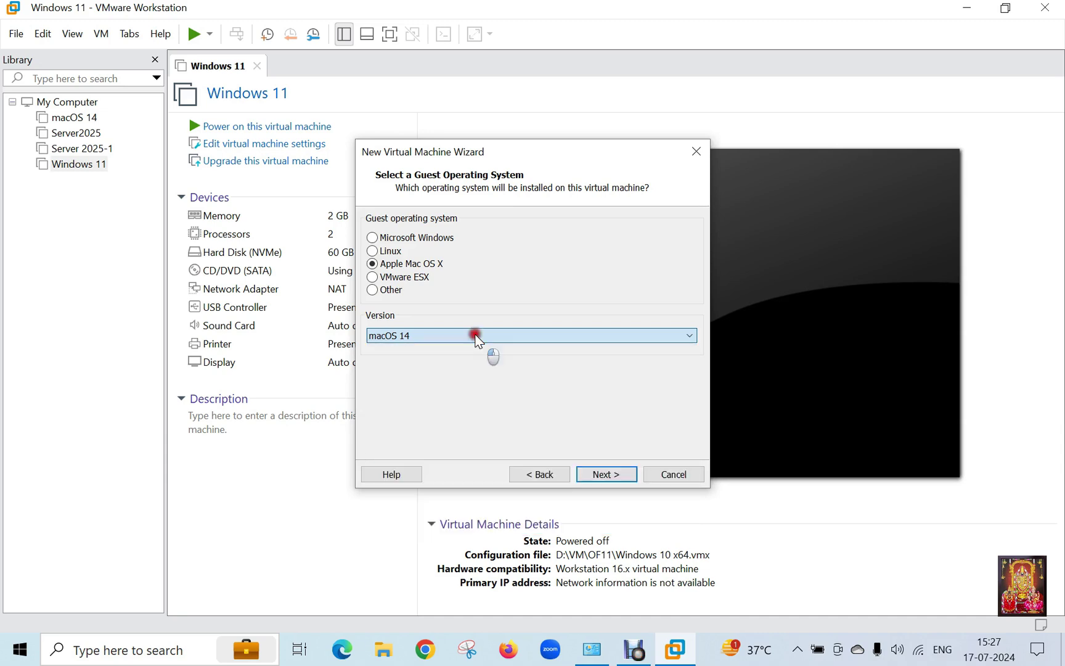
{"action": "left_click", "coordinate": [615, 475]}
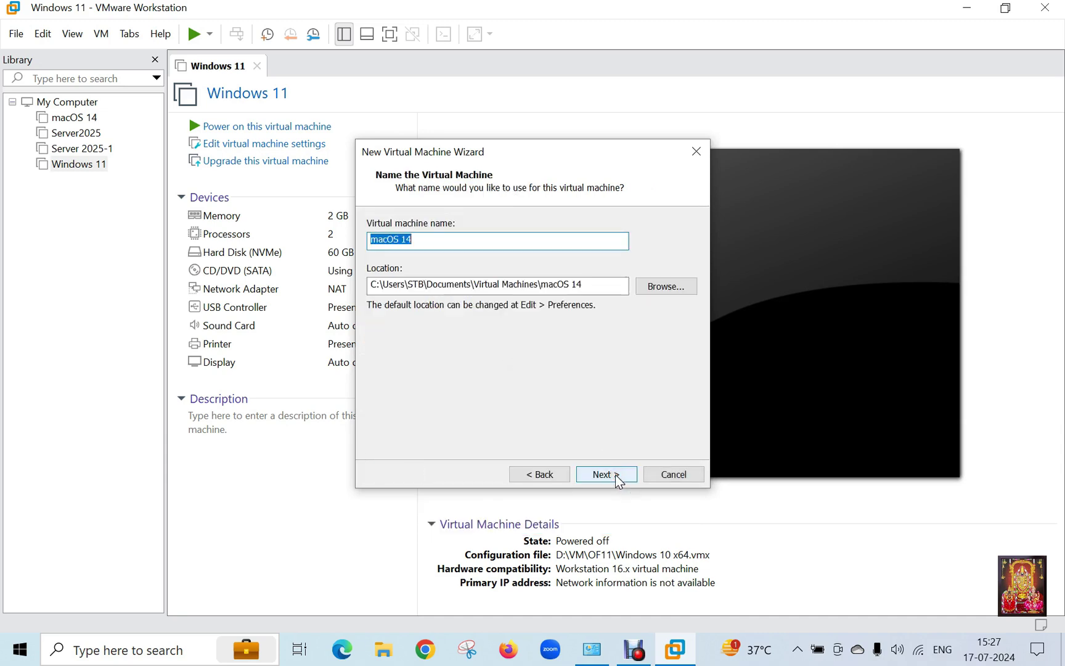
Step: Create a new macOS15 folder under D:\VM and make it the virtual machine's location
{"action": "left_click", "coordinate": [676, 287]}
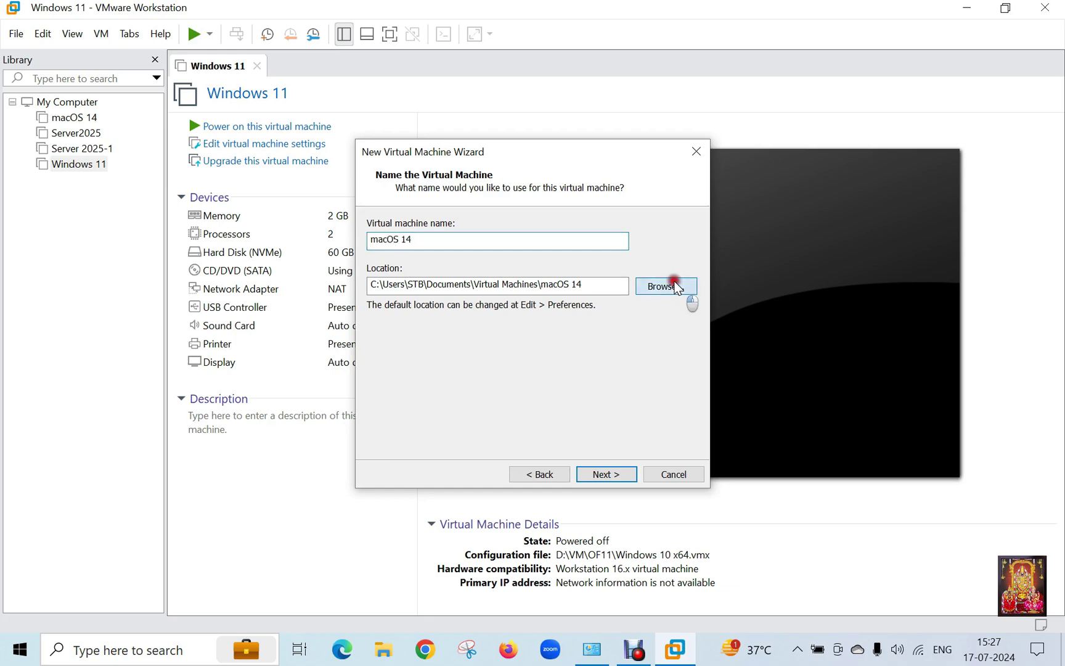
{"action": "left_click_drag", "start_coordinate": [649, 279], "coordinate": [645, 322]}
{"action": "left_click", "coordinate": [434, 281]}
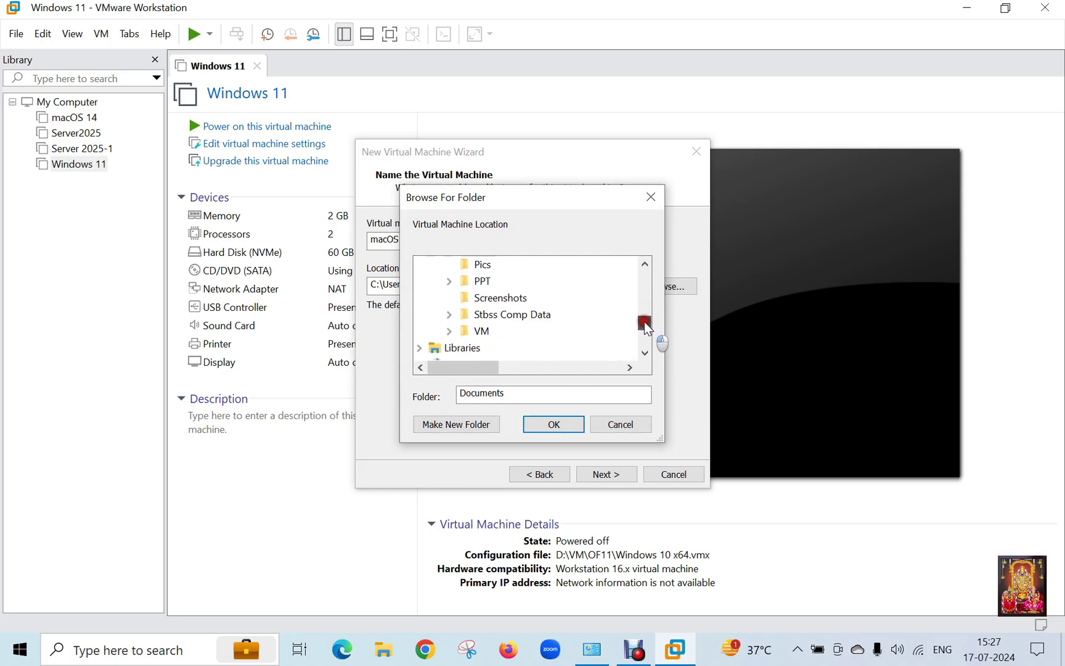
{"action": "left_click", "coordinate": [500, 316]}
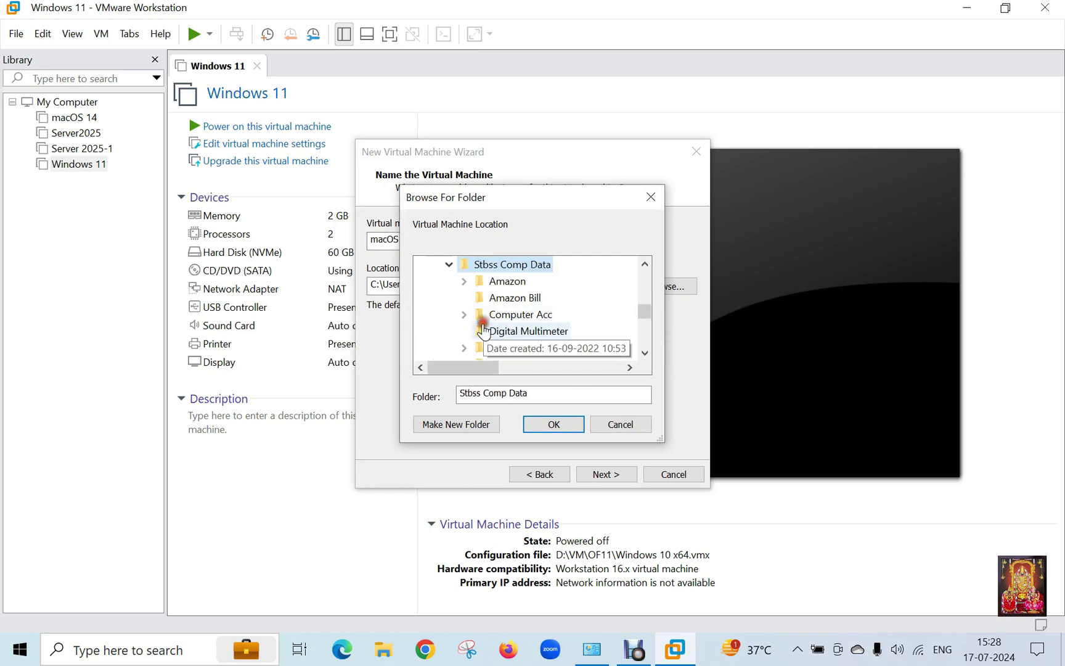
{"action": "left_click", "coordinate": [455, 264]}
{"action": "left_click", "coordinate": [481, 281]}
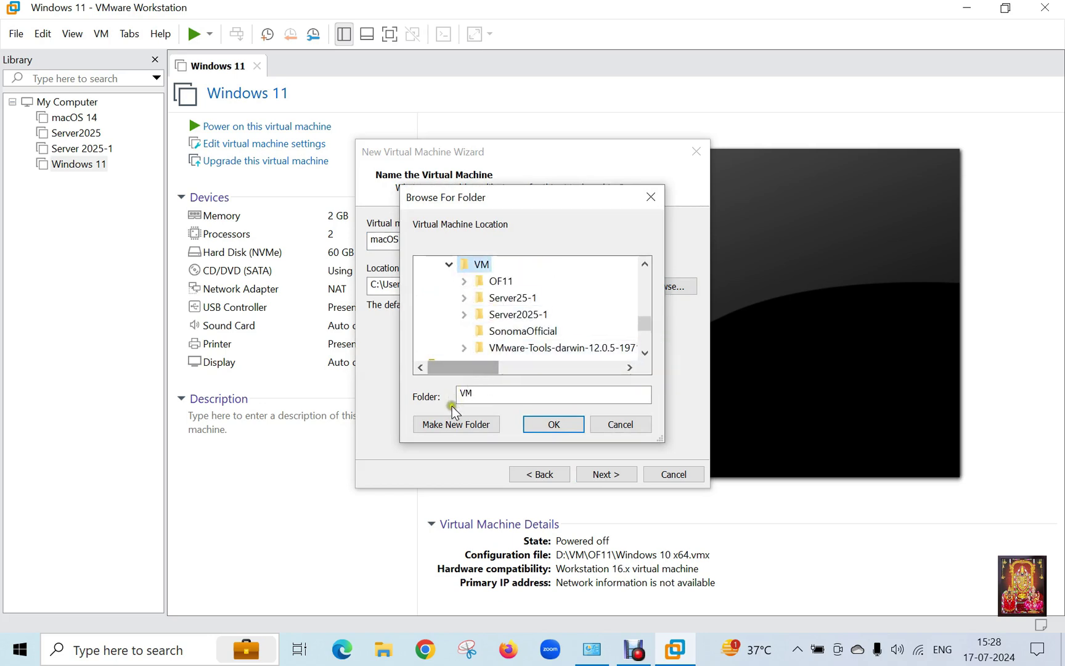
{"action": "left_click", "coordinate": [456, 425]}
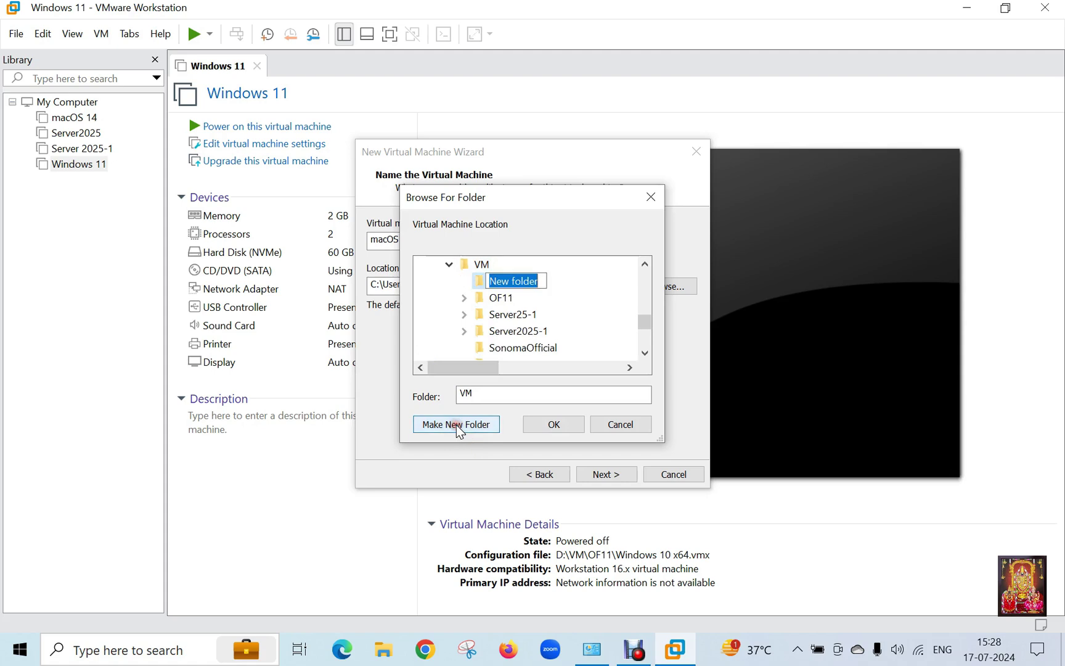
{"action": "type", "text": "macOS"}
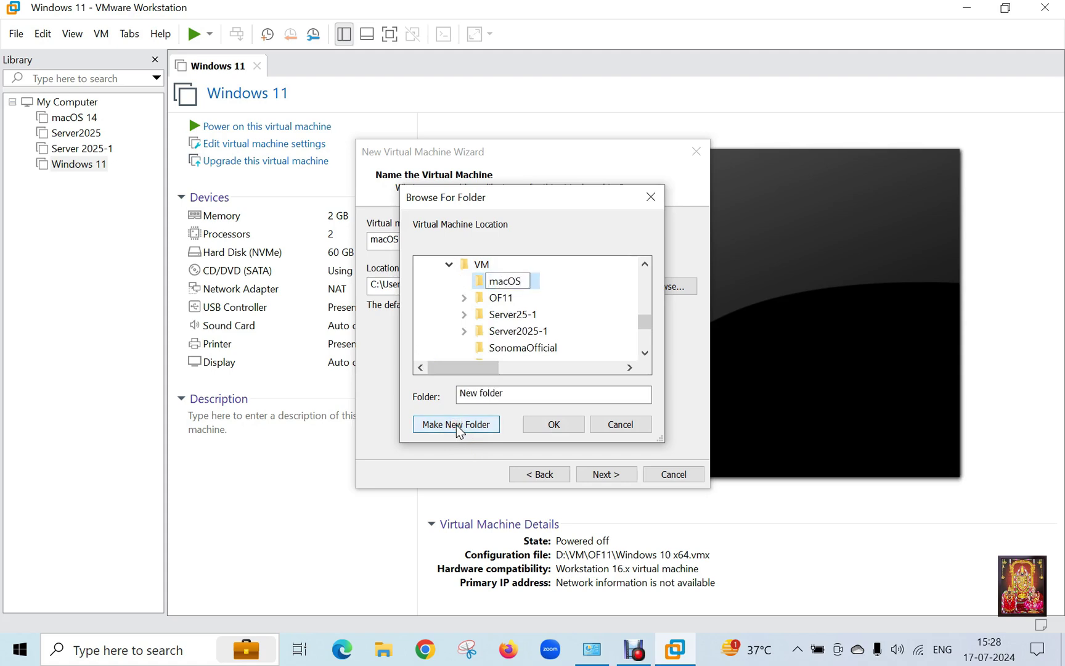
{"action": "type", "text": "15"}
{"action": "left_click", "coordinate": [549, 282]}
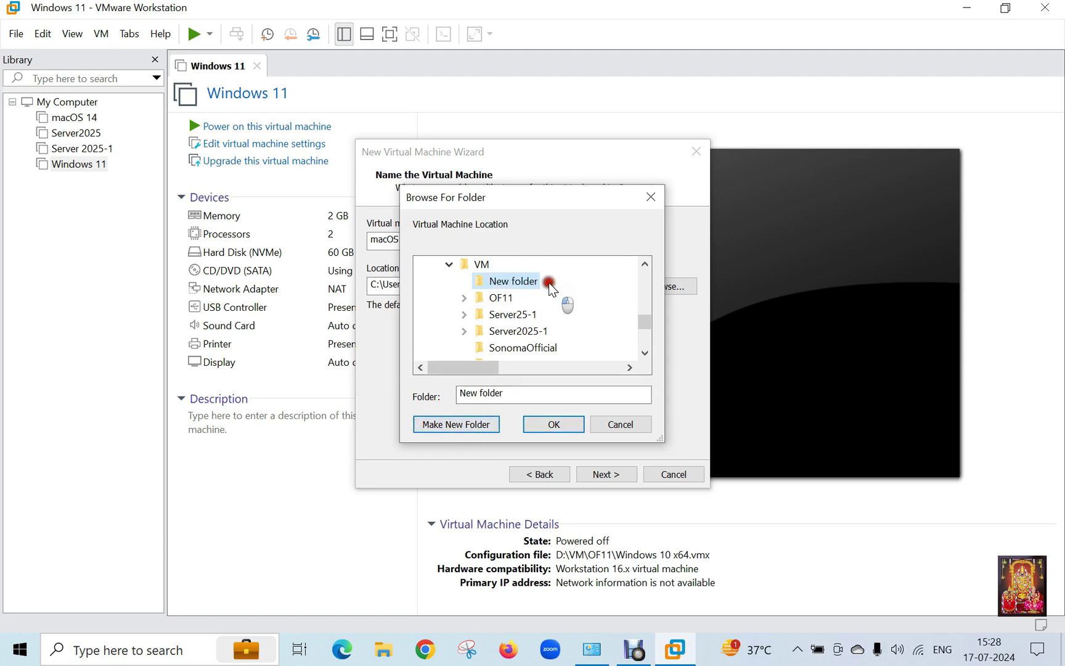
{"action": "left_click", "coordinate": [552, 423]}
Step: Set the maximum disk size to 120 GB and bring up Customize Hardware
{"action": "left_click", "coordinate": [616, 477]}
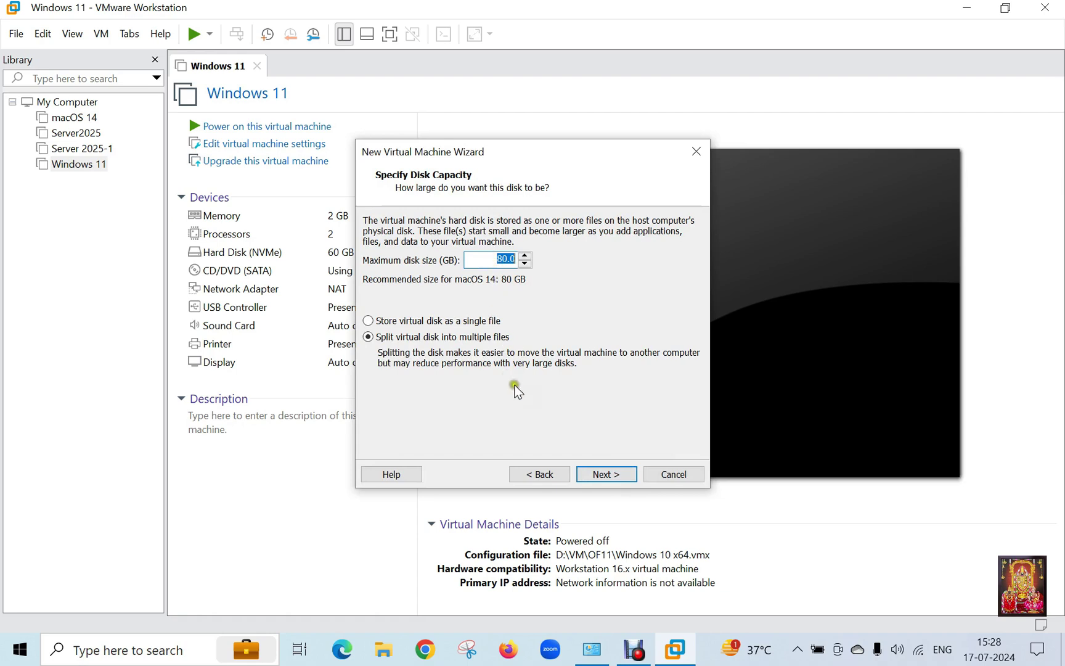
{"action": "type", "text": "120"}
{"action": "left_click", "coordinate": [615, 472]}
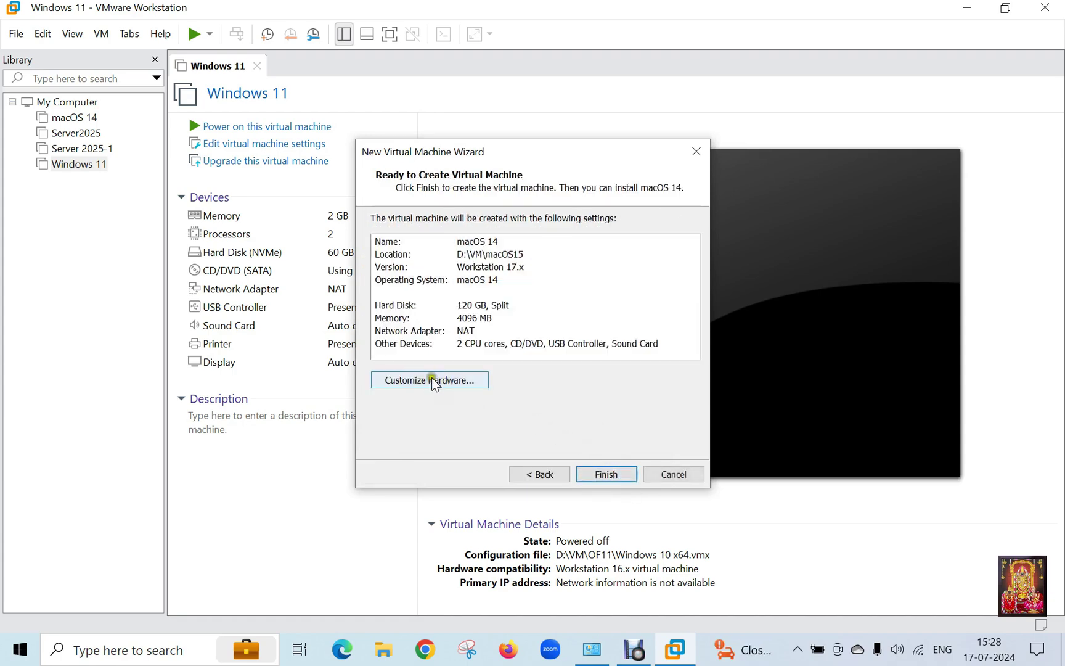
{"action": "left_click", "coordinate": [439, 382]}
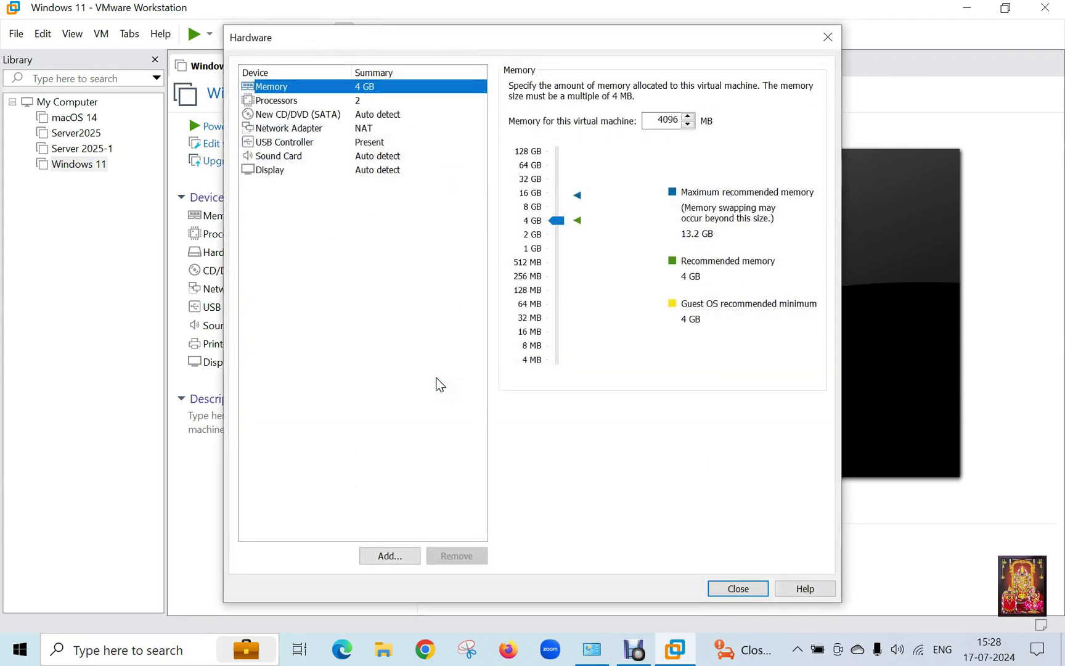
Step: Raise memory to 8192 MB and set 2 processors for 4 total cores
{"action": "left_click", "coordinate": [509, 235]}
{"action": "left_click", "coordinate": [530, 207]}
{"action": "left_click", "coordinate": [298, 104]}
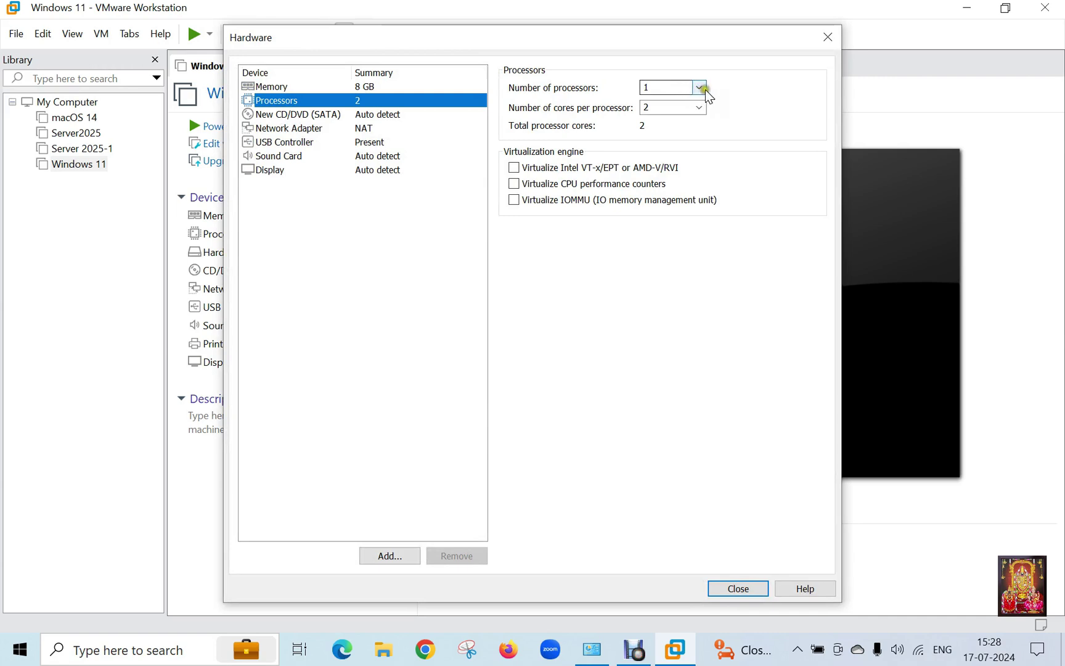
{"action": "left_click", "coordinate": [701, 88]}
{"action": "left_click", "coordinate": [671, 112]}
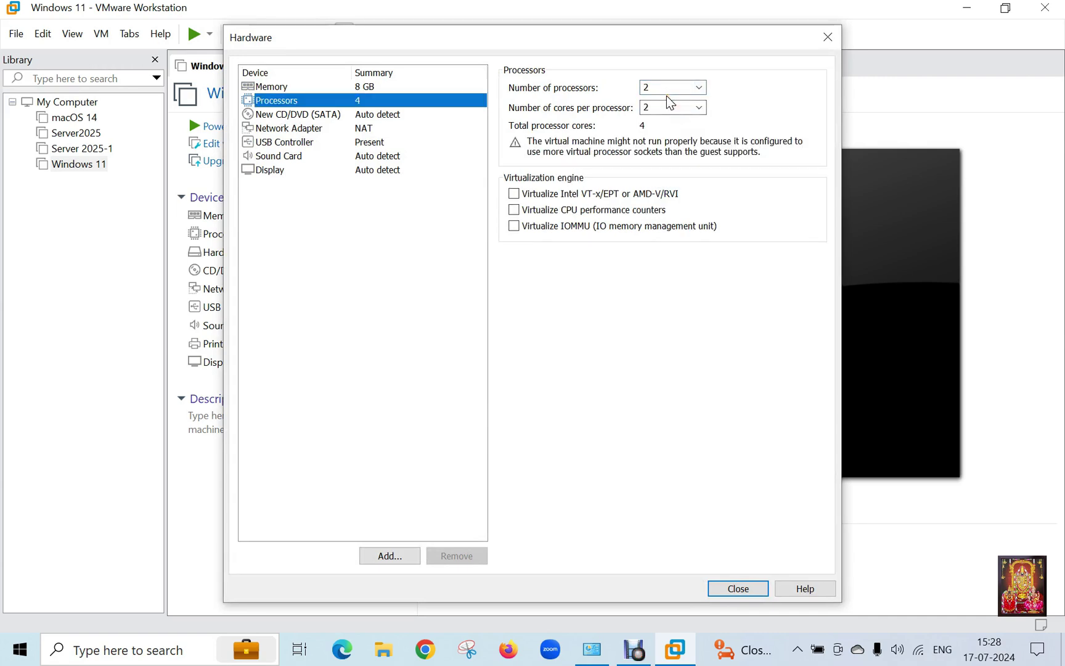
Step: Set the network adapter to bridged, replicating the physical network connection state
{"action": "left_click", "coordinate": [309, 130]}
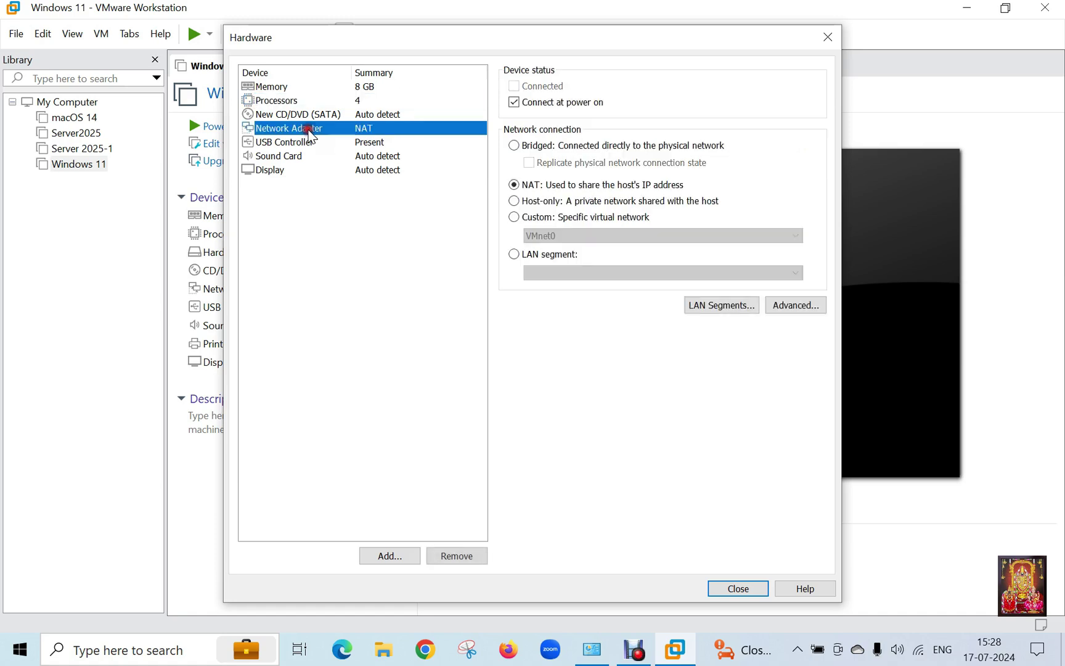
{"action": "left_click", "coordinate": [545, 146]}
{"action": "left_click", "coordinate": [529, 163]}
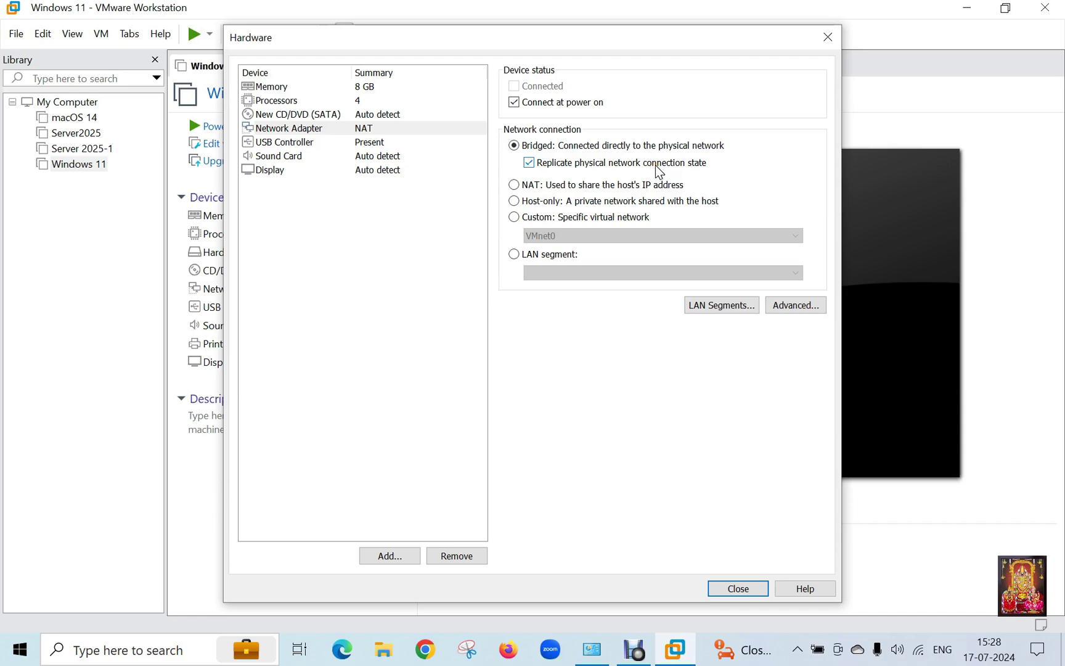
{"action": "left_click", "coordinate": [738, 586]}
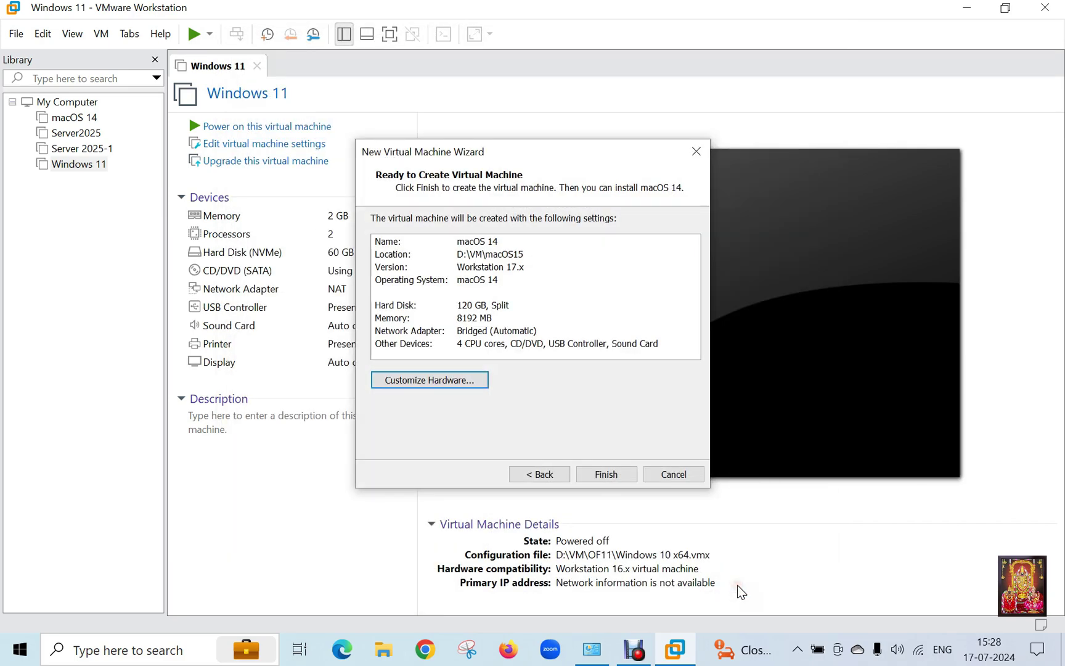
Step: Finish creating the VM and rename its library entry from macOS 14 to macOS 15
{"action": "left_click", "coordinate": [599, 474]}
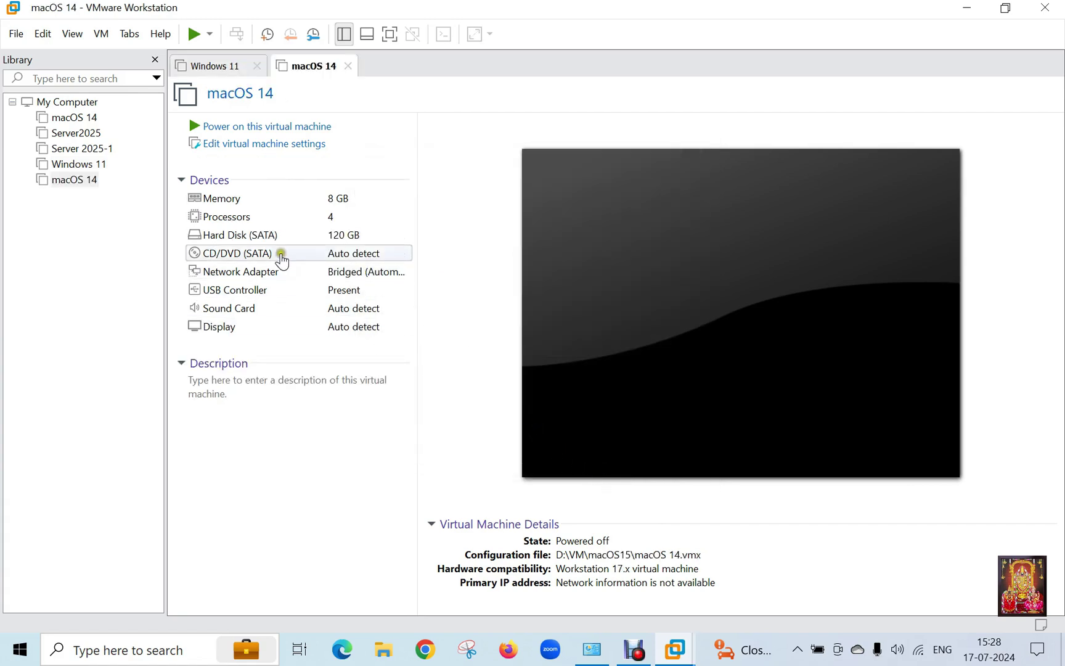
{"action": "right_click", "coordinate": [87, 185]}
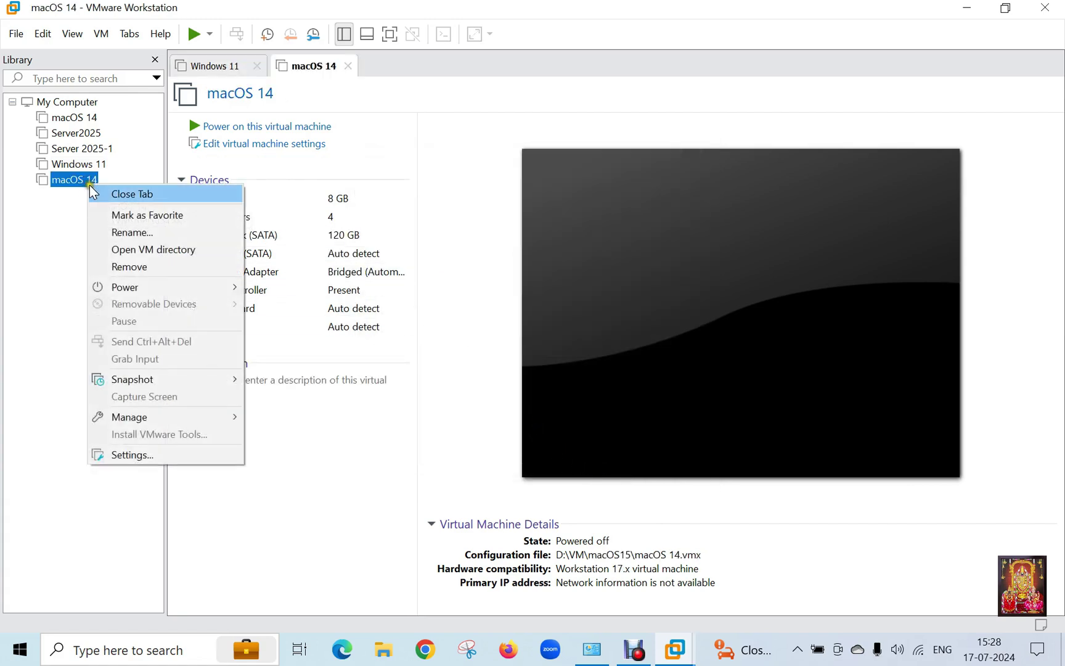
{"action": "left_click", "coordinate": [125, 232]}
{"action": "left_click", "coordinate": [101, 179]}
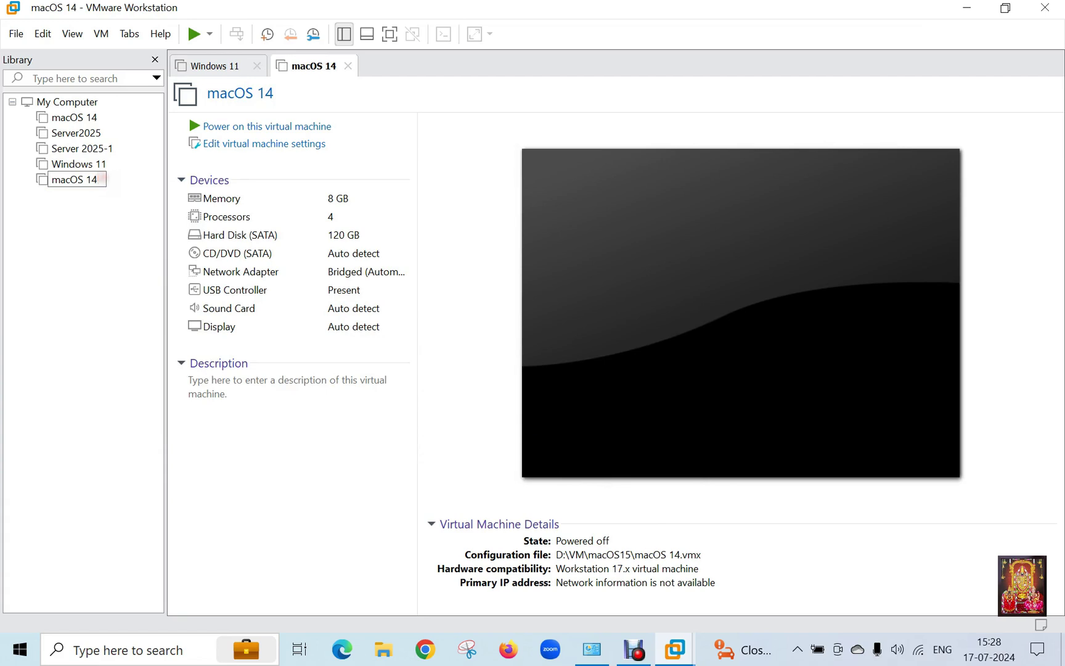
{"action": "key", "text": "BackSpace"}
{"action": "type", "text": "5"}
{"action": "key", "text": "Return"}
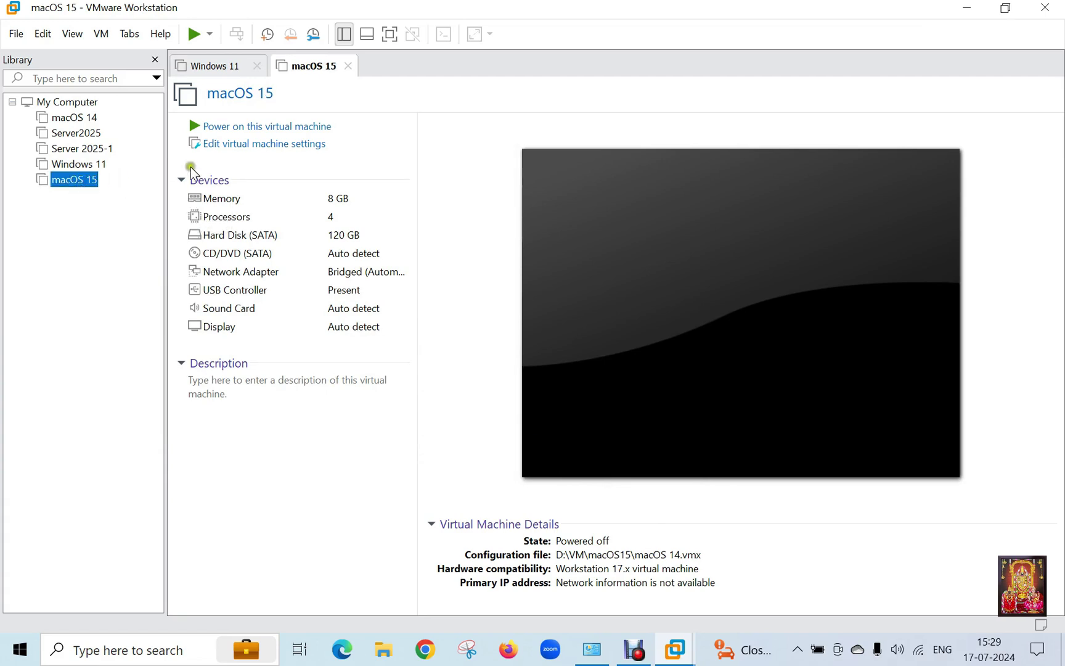
Step: Set the CD/DVD (SATA) drive to use the ISO image D:\OS\macOSSequoia and apply
{"action": "left_click", "coordinate": [253, 146]}
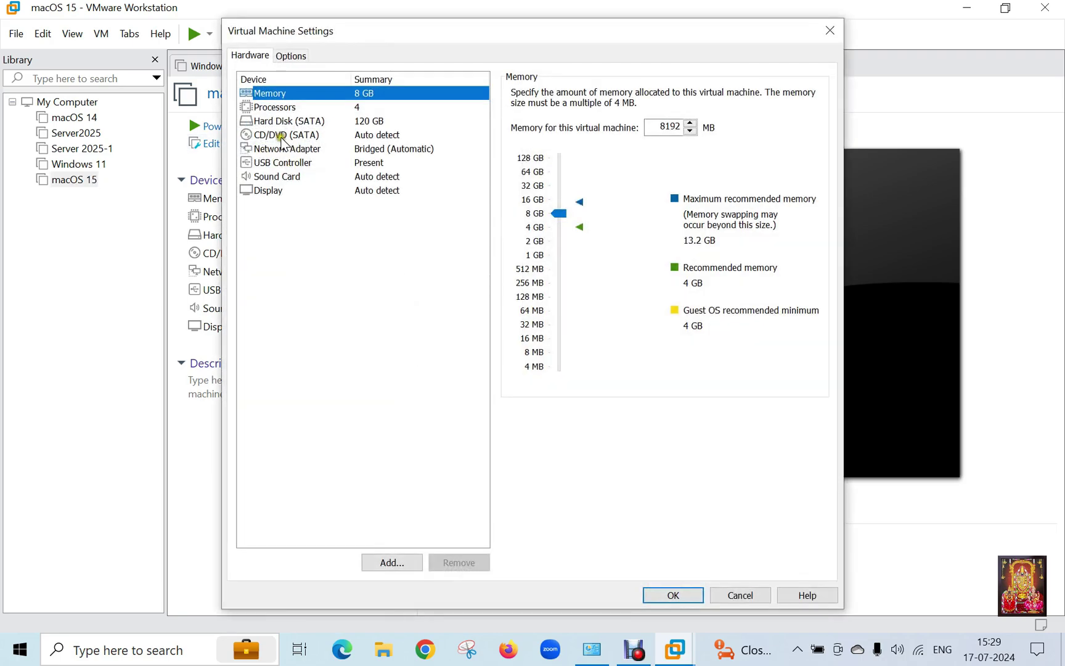
{"action": "left_click", "coordinate": [279, 136]}
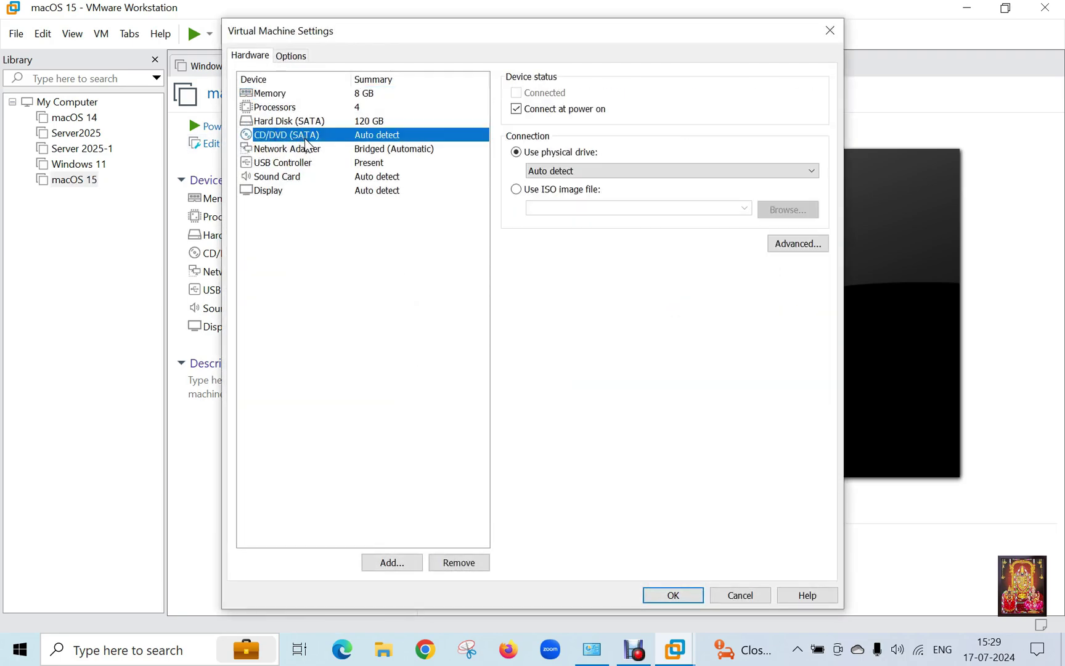
{"action": "left_click", "coordinate": [573, 190]}
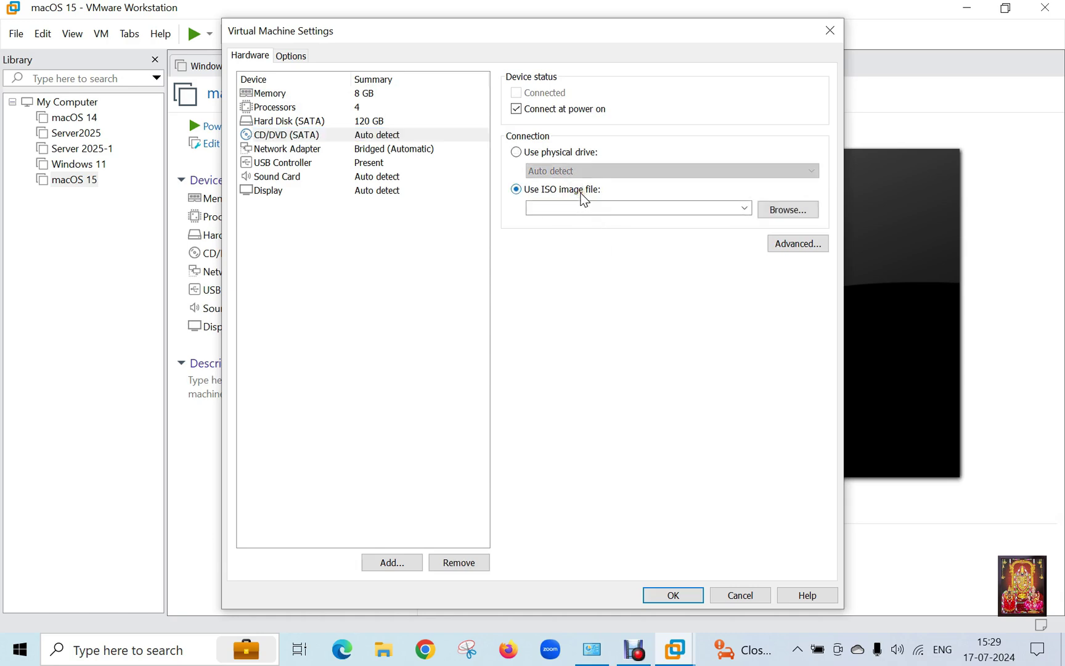
{"action": "left_click", "coordinate": [794, 212]}
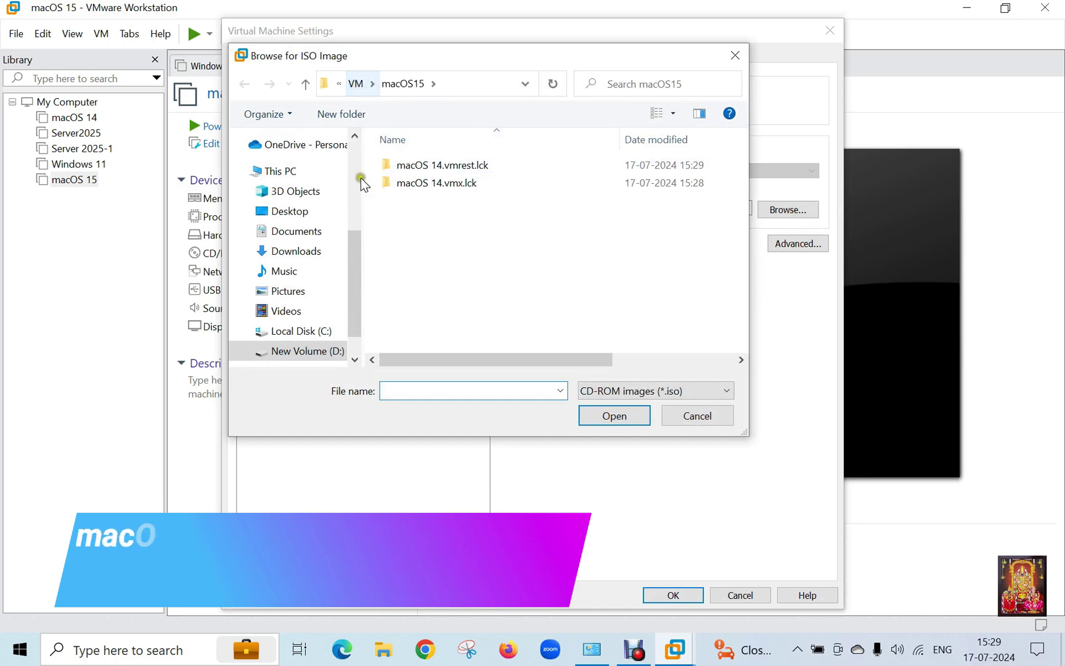
{"action": "left_click", "coordinate": [330, 349]}
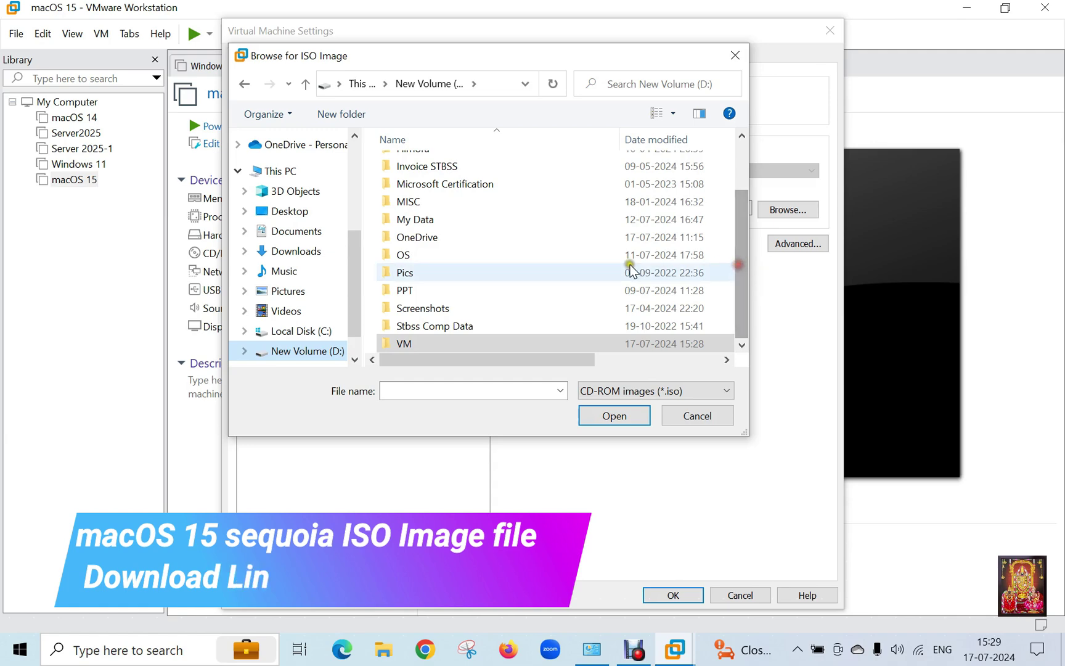
{"action": "double_click", "coordinate": [407, 255]}
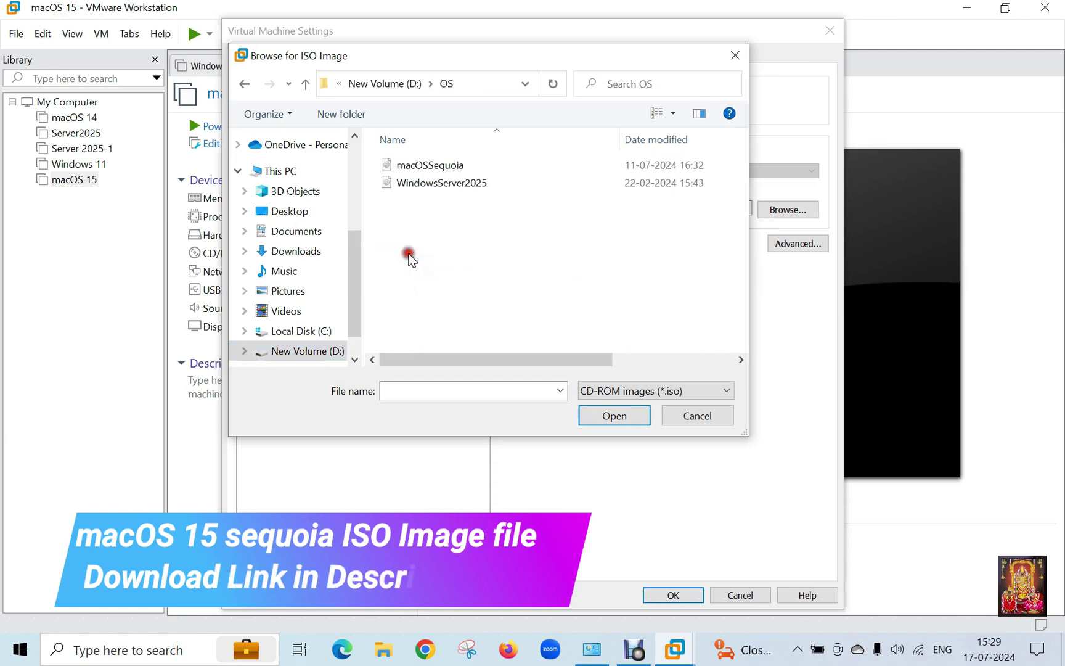
{"action": "left_click", "coordinate": [425, 165]}
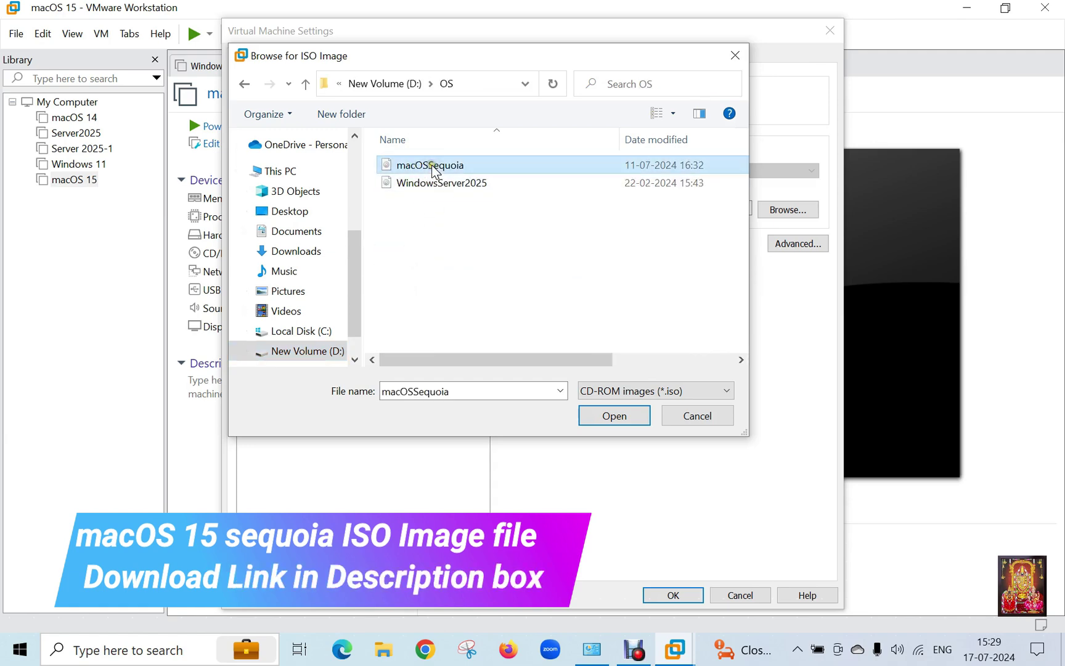
{"action": "left_click", "coordinate": [616, 413]}
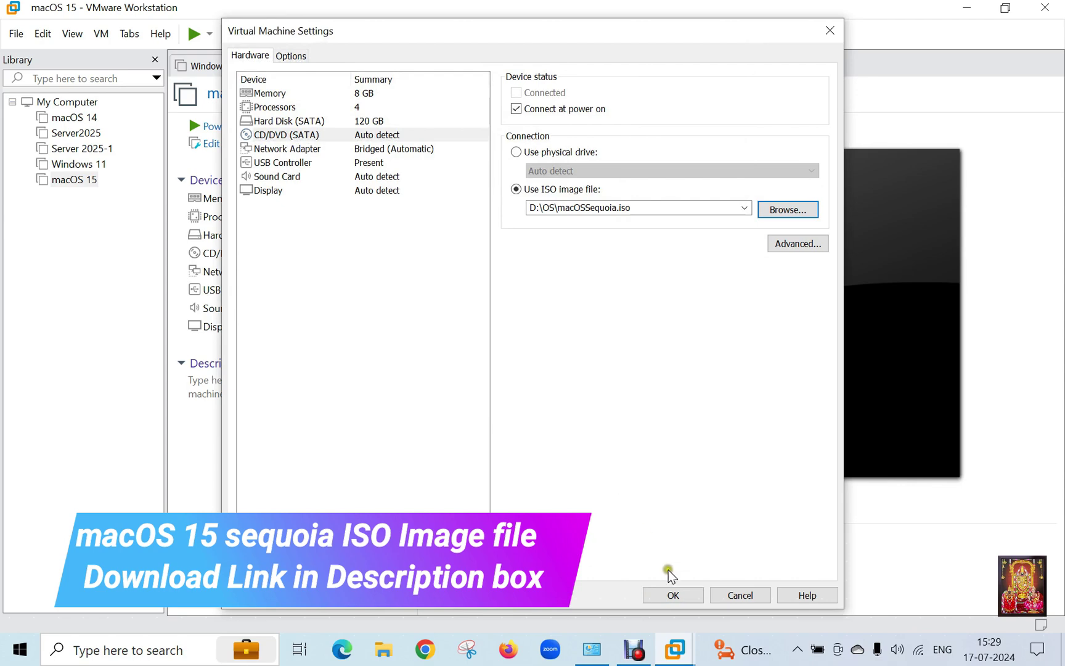
{"action": "left_click", "coordinate": [672, 594]}
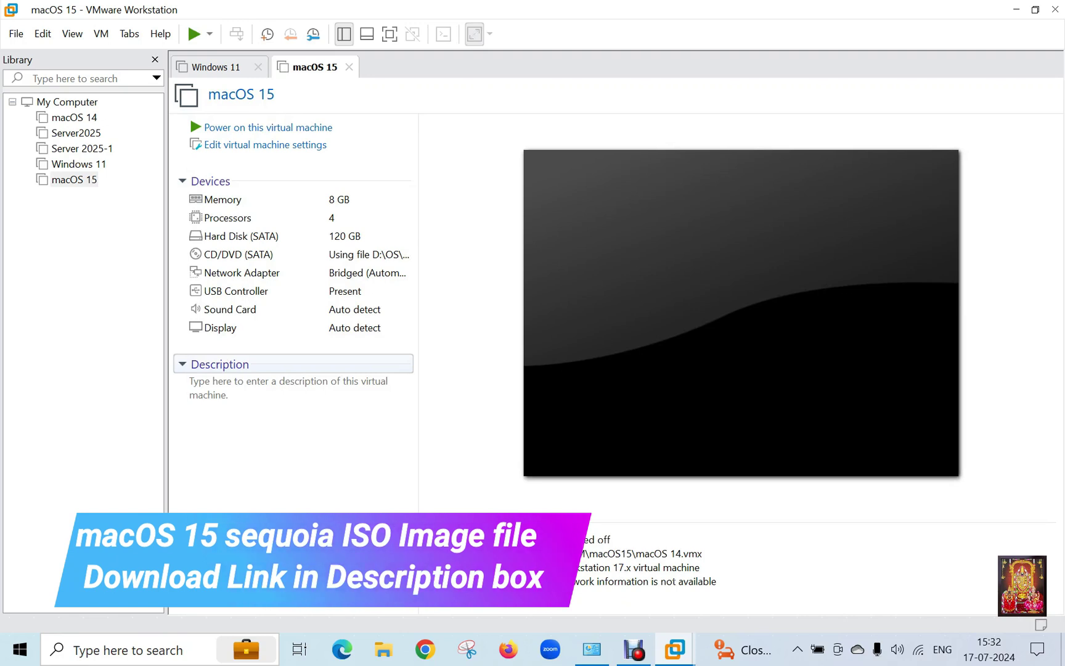
Step: In File Explorer, browse to D:\VM\macOS15 and right-click the macOS 14 .vmx file
{"action": "left_click", "coordinate": [379, 658]}
{"action": "left_click", "coordinate": [70, 488]}
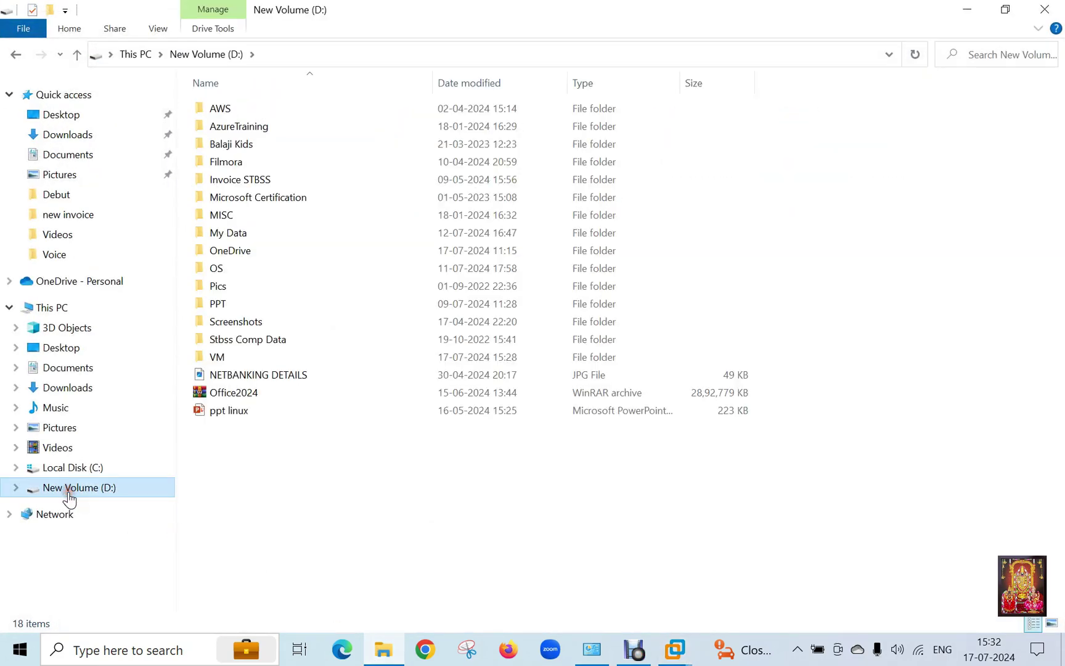
{"action": "double_click", "coordinate": [207, 355]}
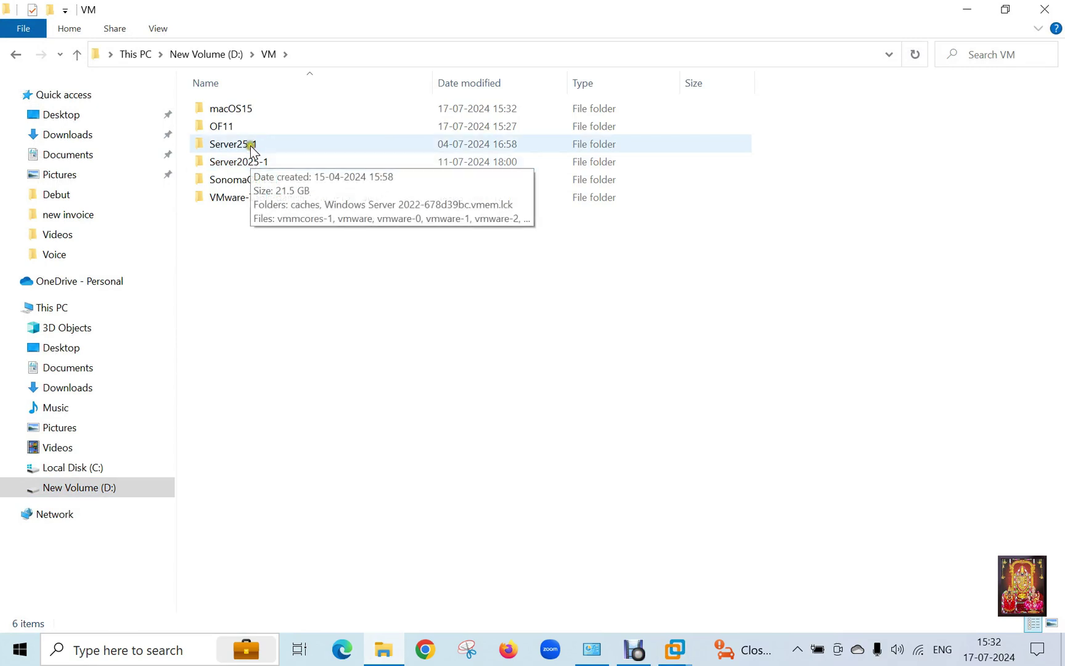
{"action": "double_click", "coordinate": [244, 111]}
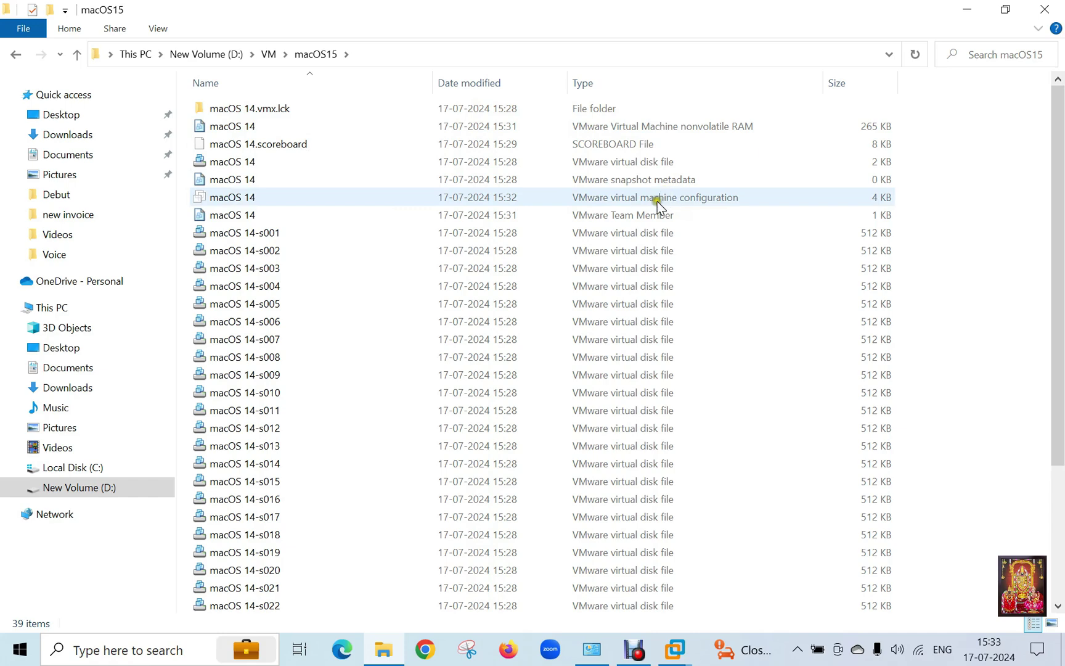
{"action": "right_click", "coordinate": [709, 198]}
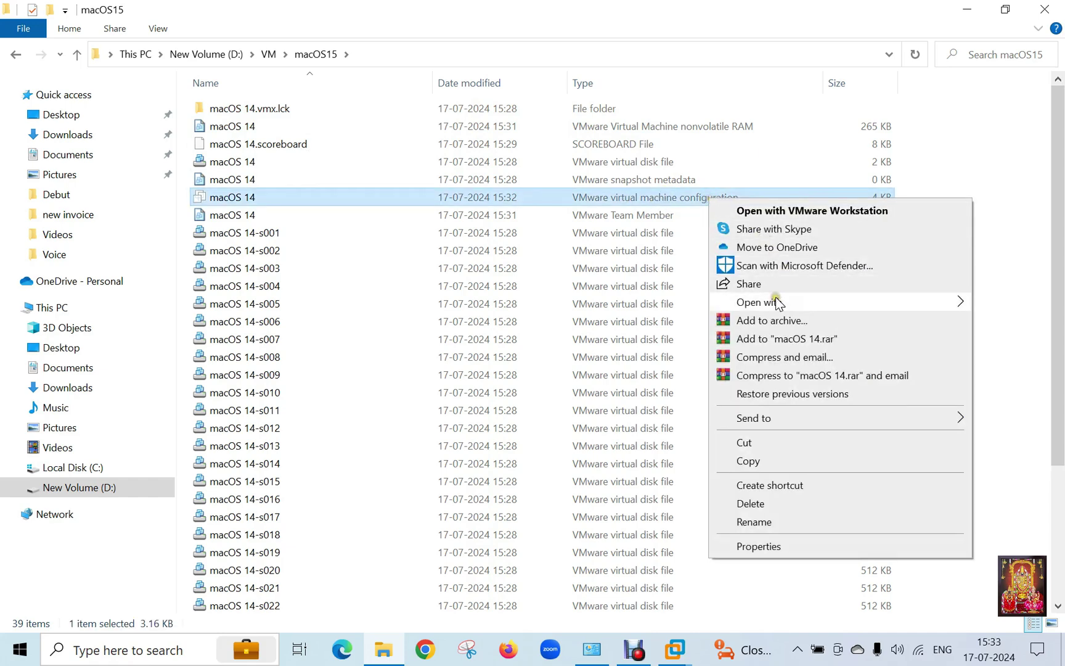
Step: Open the .vmx in Notepad and change ethernet0.virtualDev from e1000e to vmxnet3
{"action": "mouse_move", "coordinate": [778, 303]}
{"action": "left_click", "coordinate": [587, 303]}
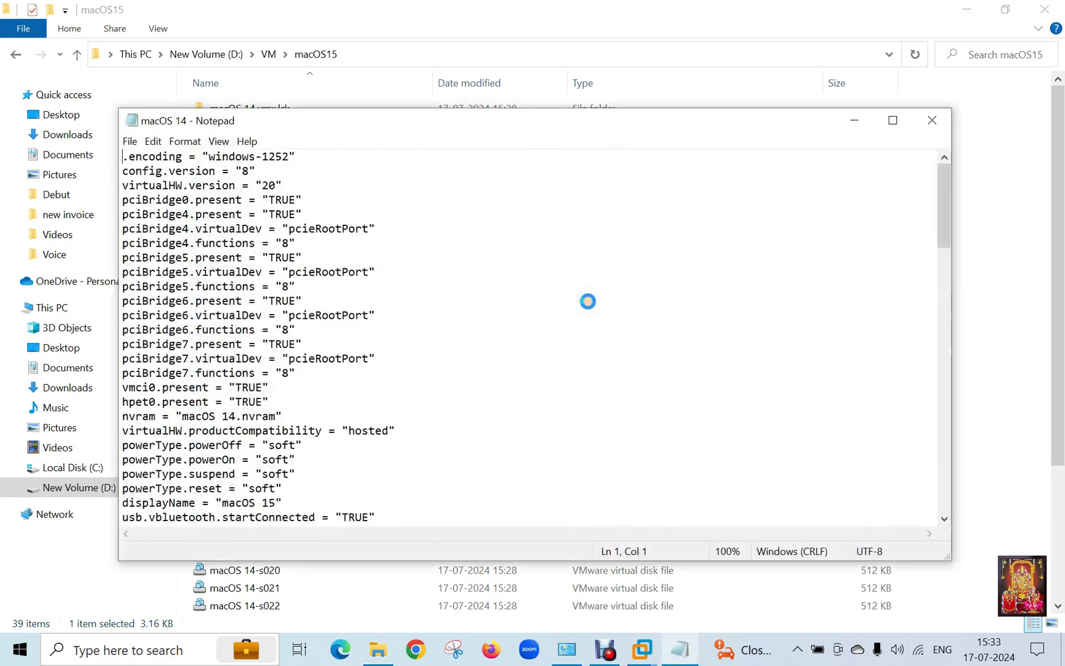
{"action": "left_click_drag", "start_coordinate": [944, 220], "coordinate": [925, 317]}
{"action": "left_click", "coordinate": [323, 444]}
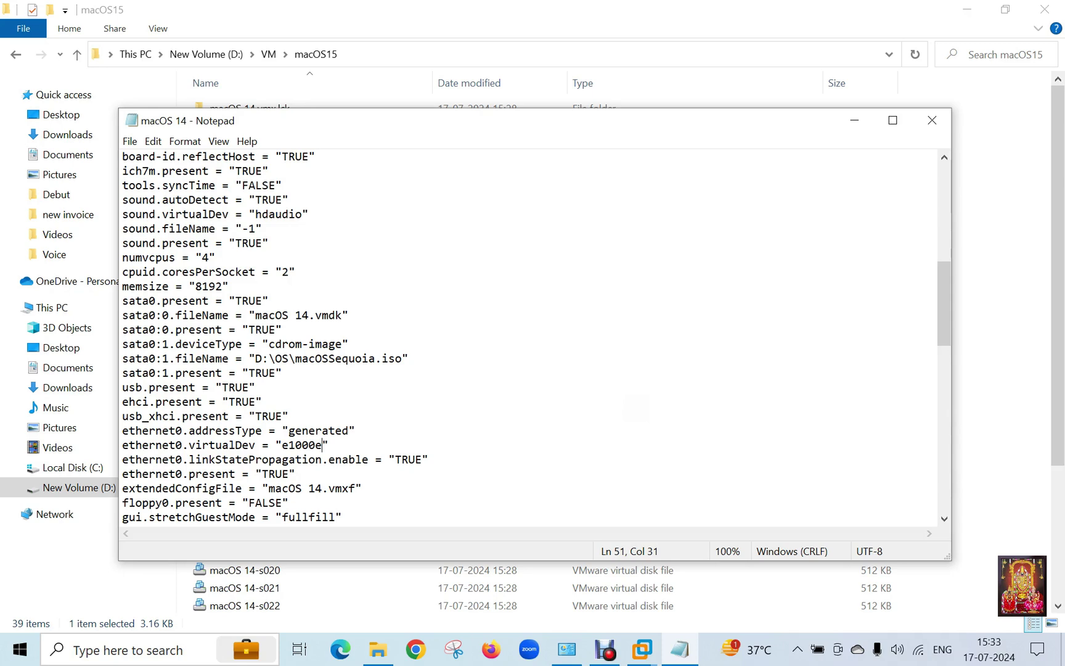
{"action": "key", "text": "BackSpace"}
{"action": "key", "text": "BackSpace"}
{"action": "key", "text": "BackSpace"}
{"action": "key", "text": "BackSpace"}
{"action": "key", "text": "BackSpace"}
{"action": "key", "text": "BackSpace"}
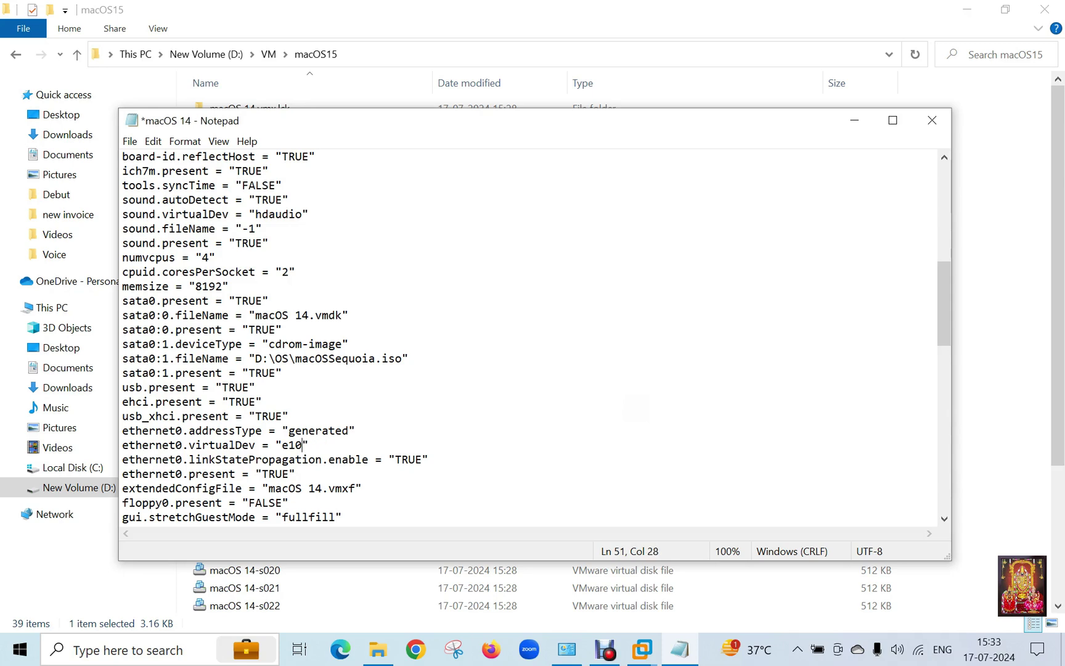
{"action": "type", "text": "vmxnet3"}
Step: Save the edited macOS 14 configuration file
{"action": "left_click", "coordinate": [129, 141]}
{"action": "left_click", "coordinate": [148, 209]}
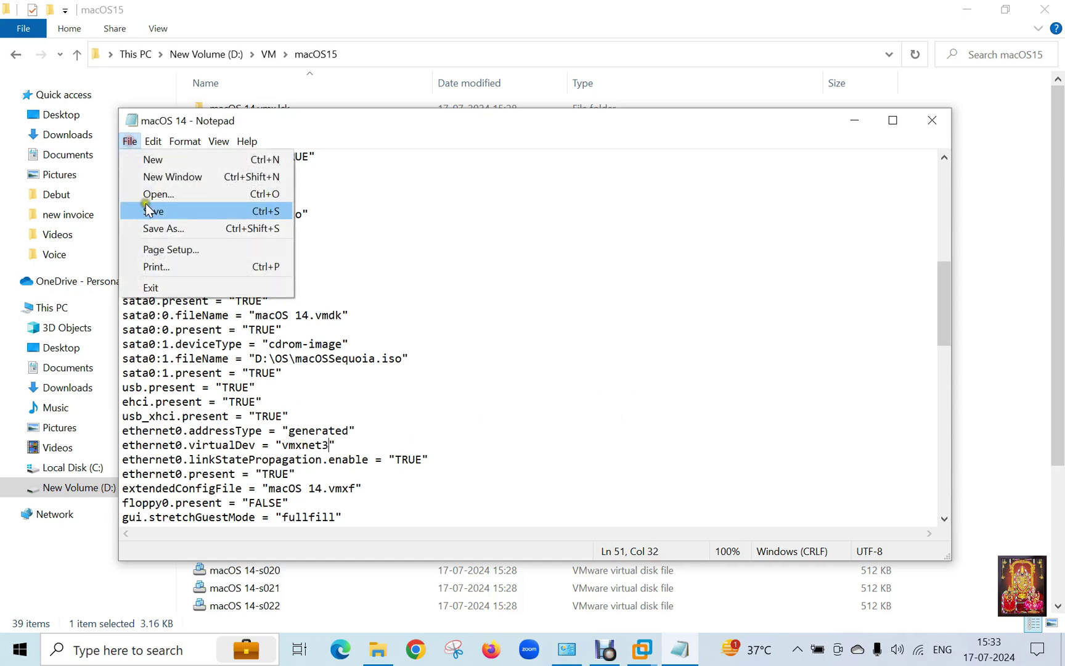
{"action": "left_click", "coordinate": [146, 203]}
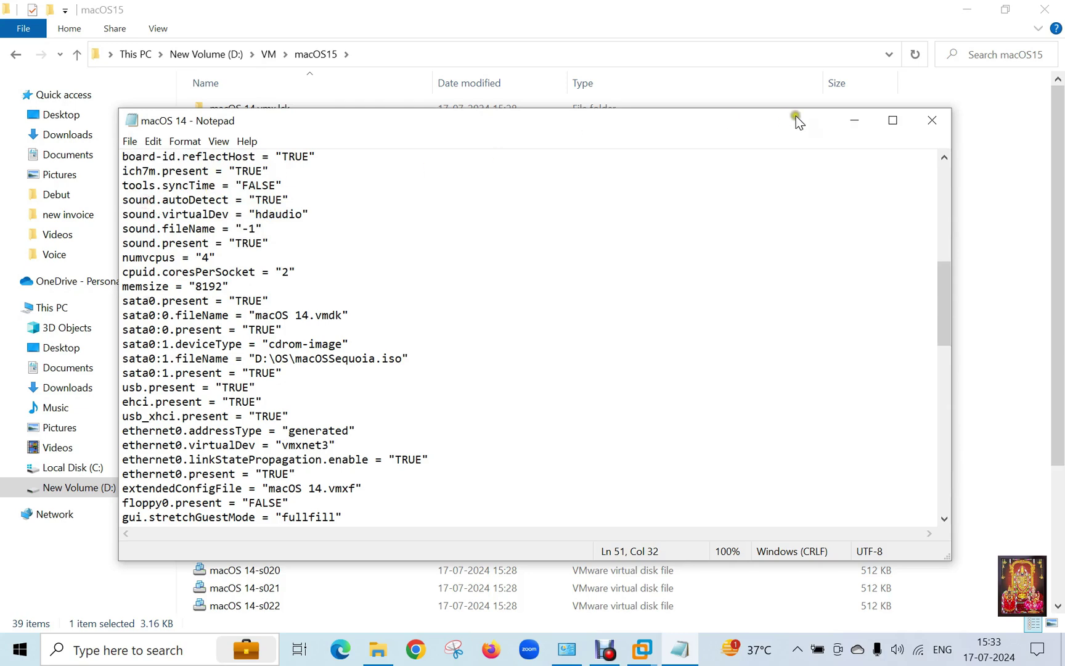
Step: Close Notepad and File Explorer, then power on the macOS 15 VM in full screen
{"action": "left_click", "coordinate": [933, 120]}
{"action": "left_click", "coordinate": [1045, 9]}
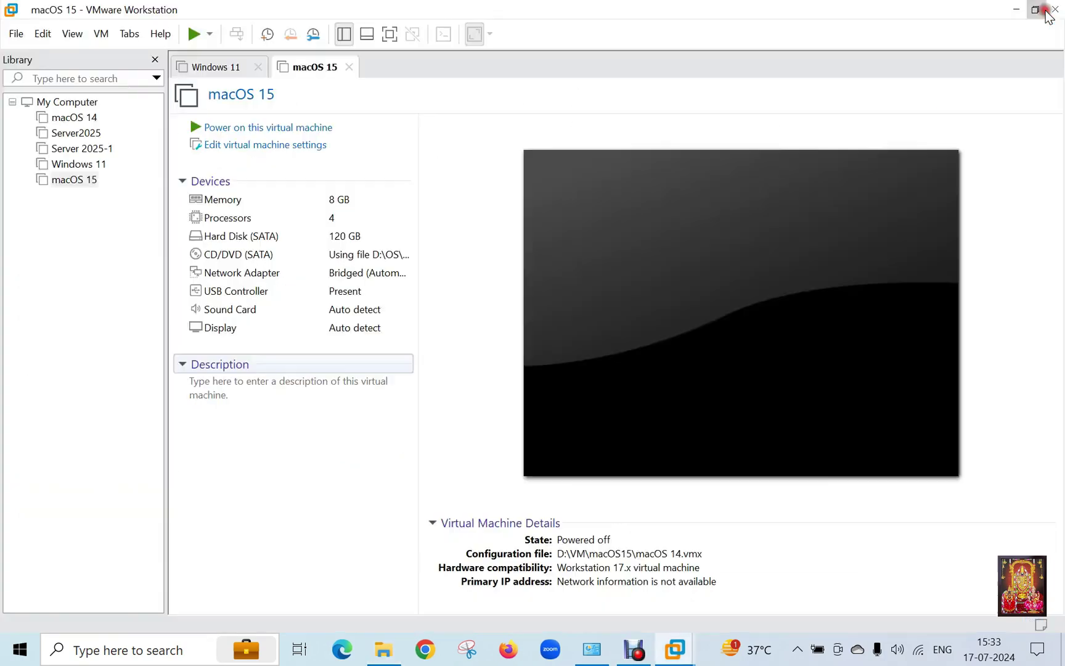
{"action": "left_click", "coordinate": [86, 167]}
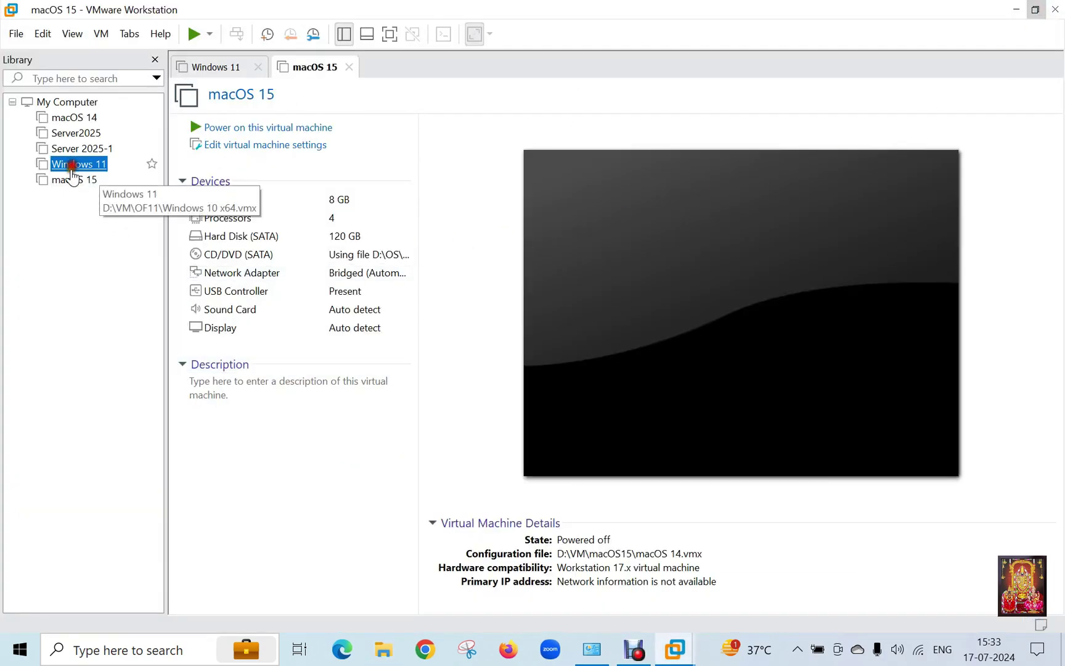
{"action": "left_click", "coordinate": [73, 180]}
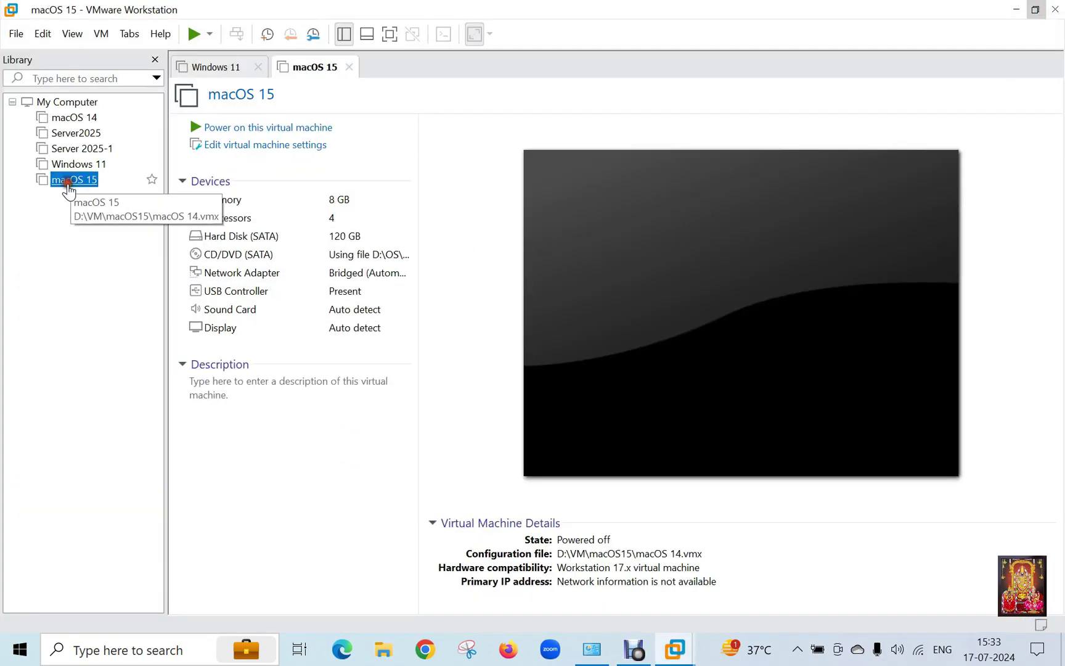
{"action": "left_click", "coordinate": [241, 128]}
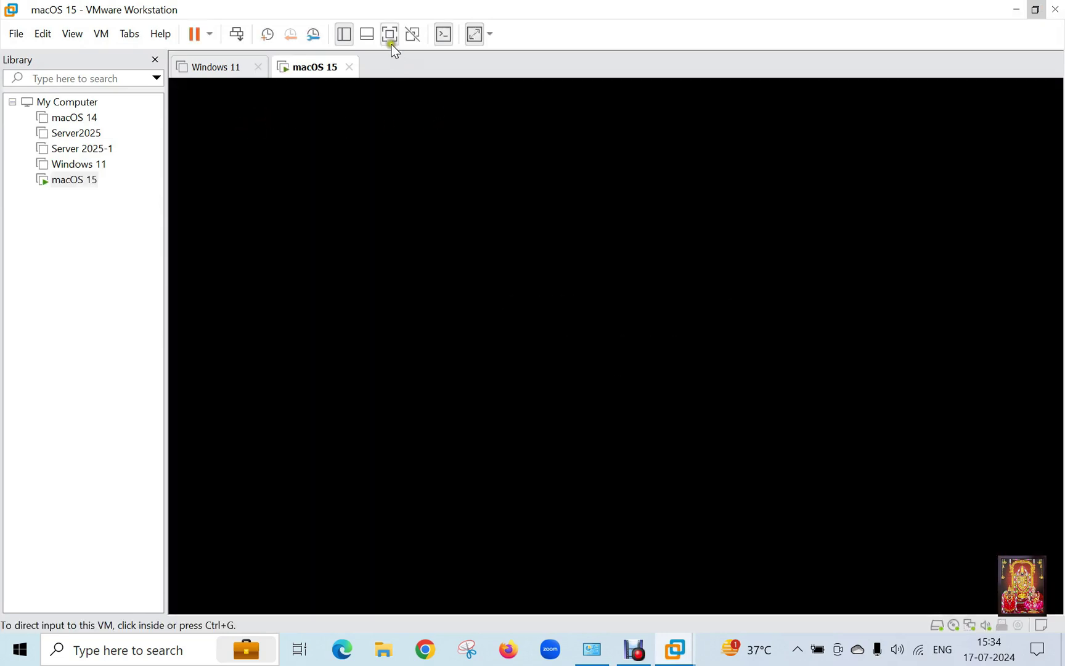
{"action": "left_click", "coordinate": [391, 41]}
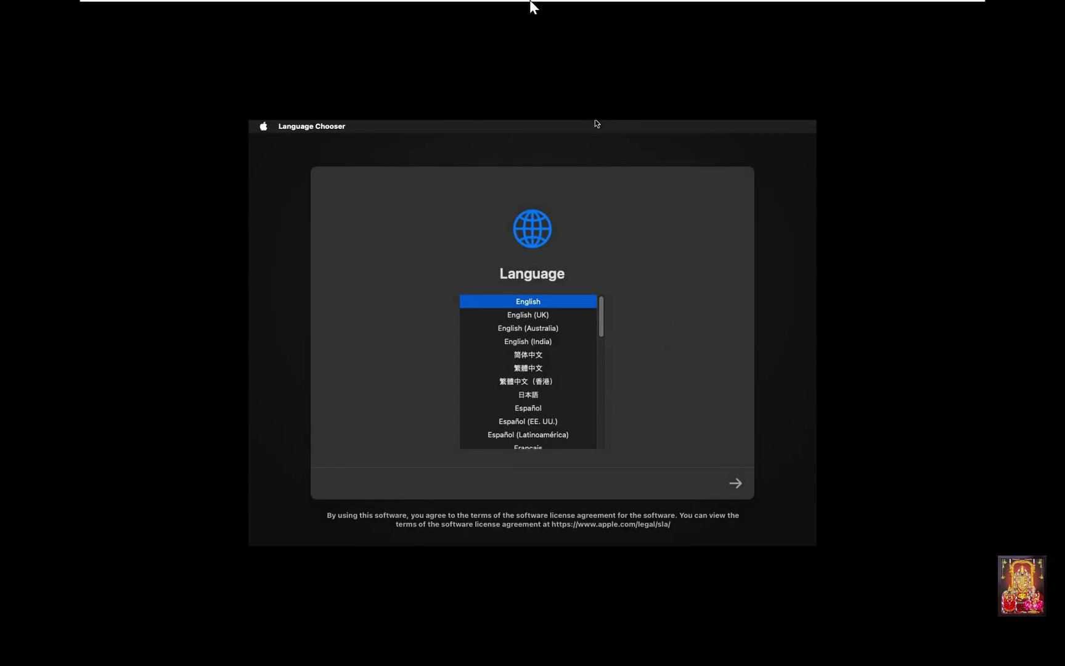
Step: Stretch the guest display to fill the screen and choose English (India) as the language
{"action": "mouse_move", "coordinate": [530, 3]}
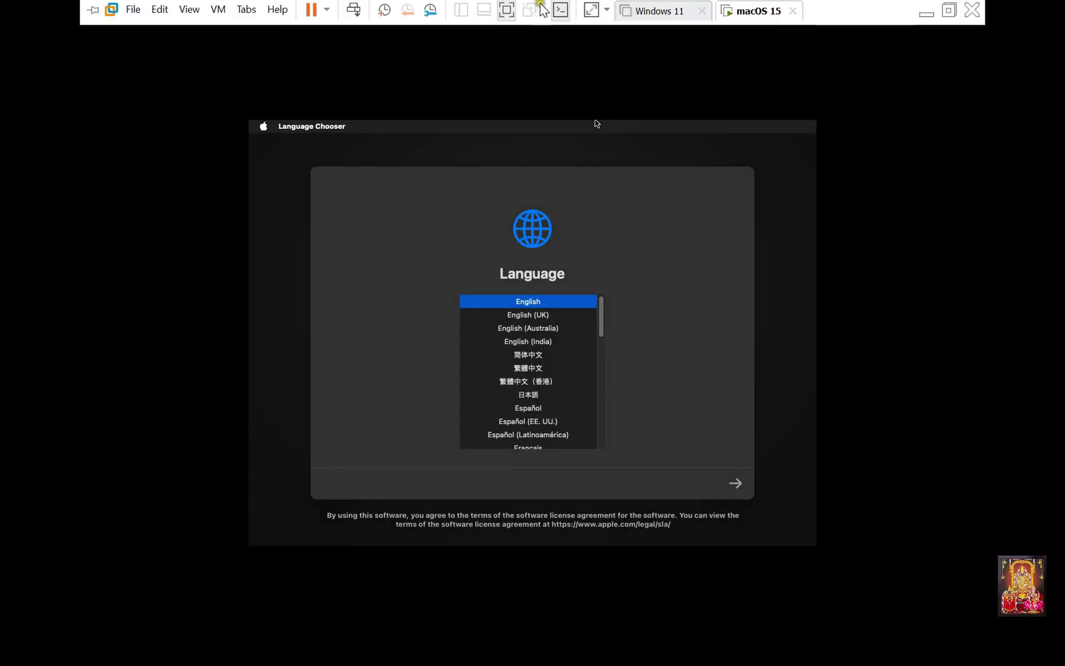
{"action": "left_click", "coordinate": [595, 15]}
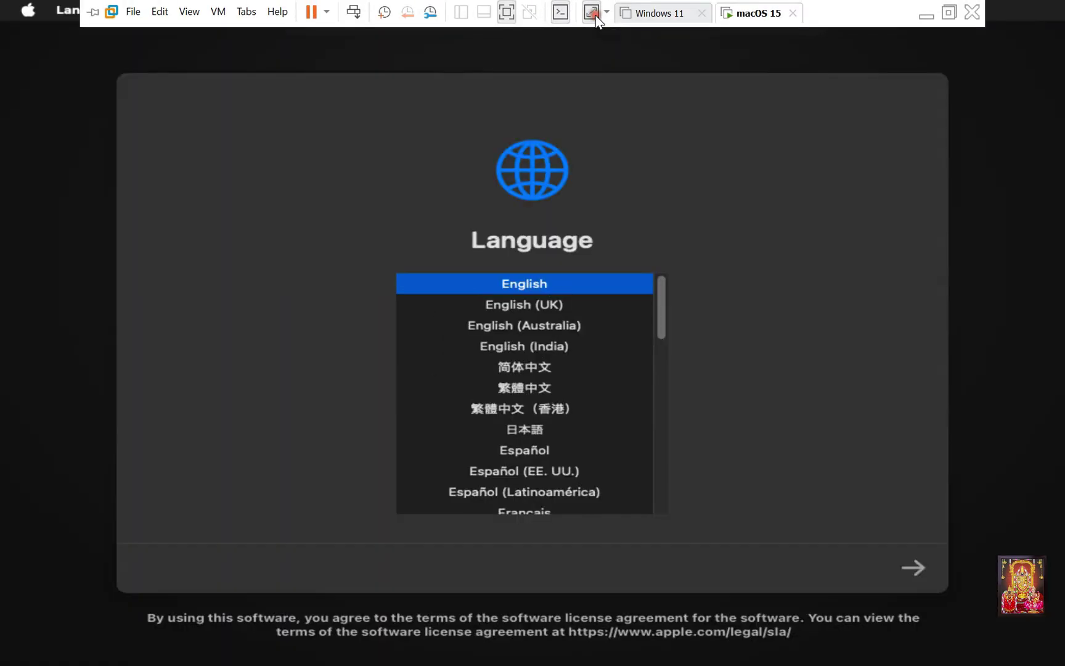
{"action": "left_click", "coordinate": [514, 349]}
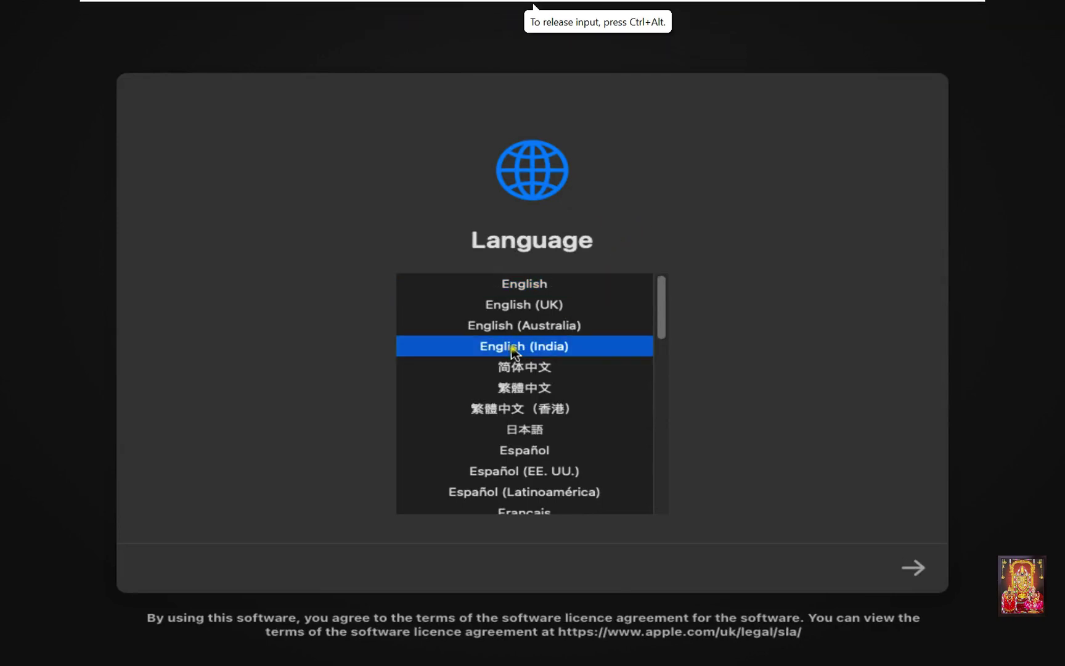
{"action": "left_click", "coordinate": [911, 570]}
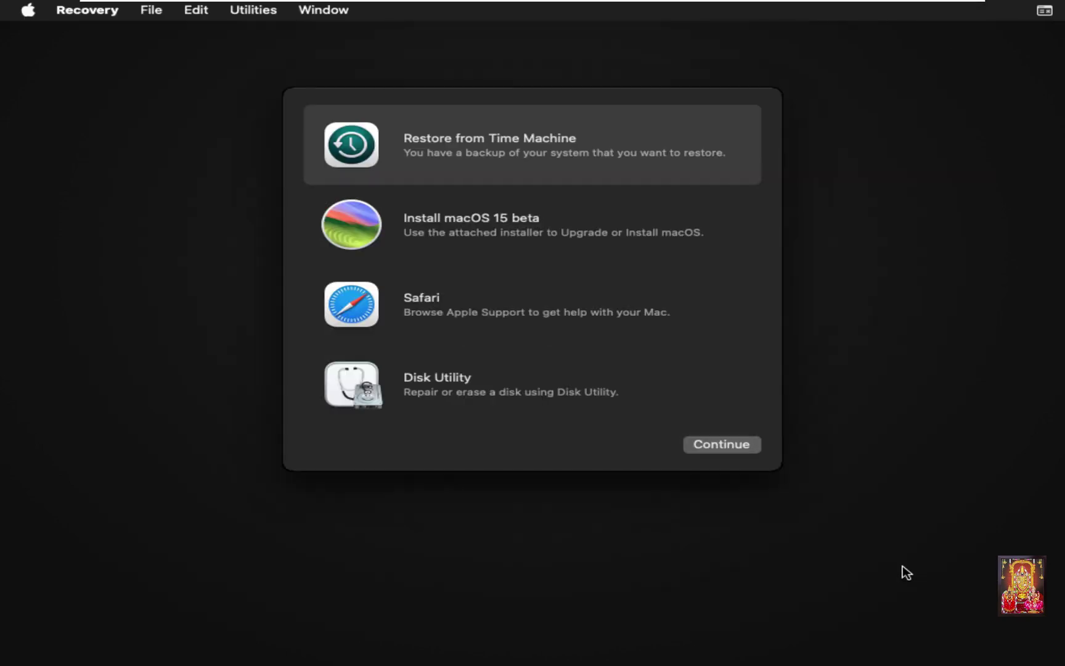
Step: In Disk Utility, erase the 128.85 GB VMware virtual SATA drive as APFS volume 'macHD'
{"action": "left_click", "coordinate": [435, 395]}
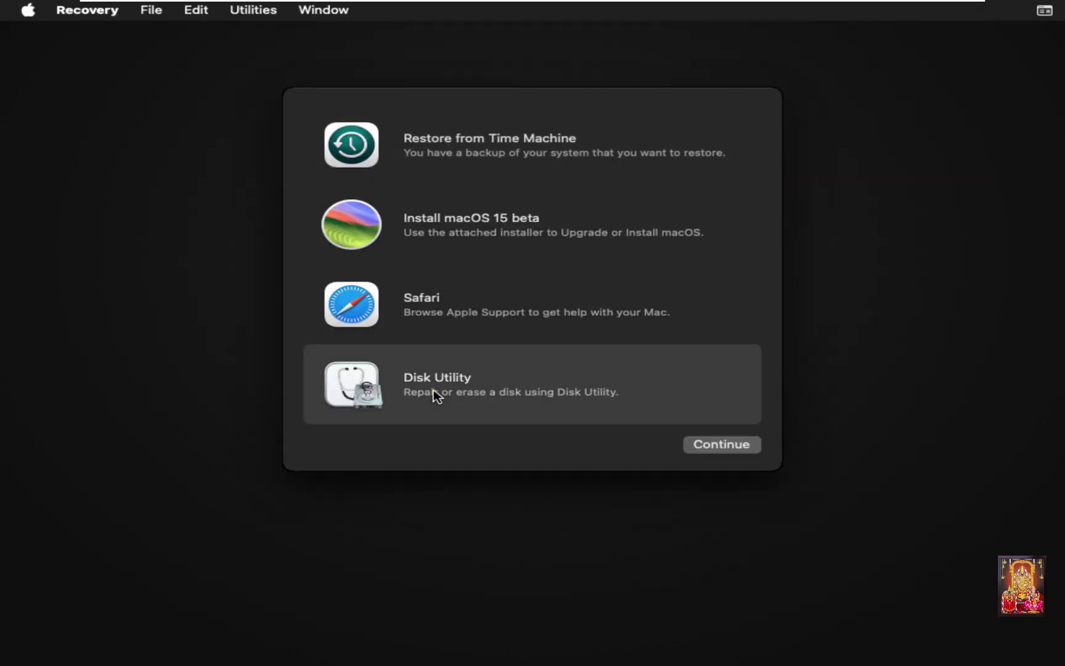
{"action": "left_click", "coordinate": [709, 445]}
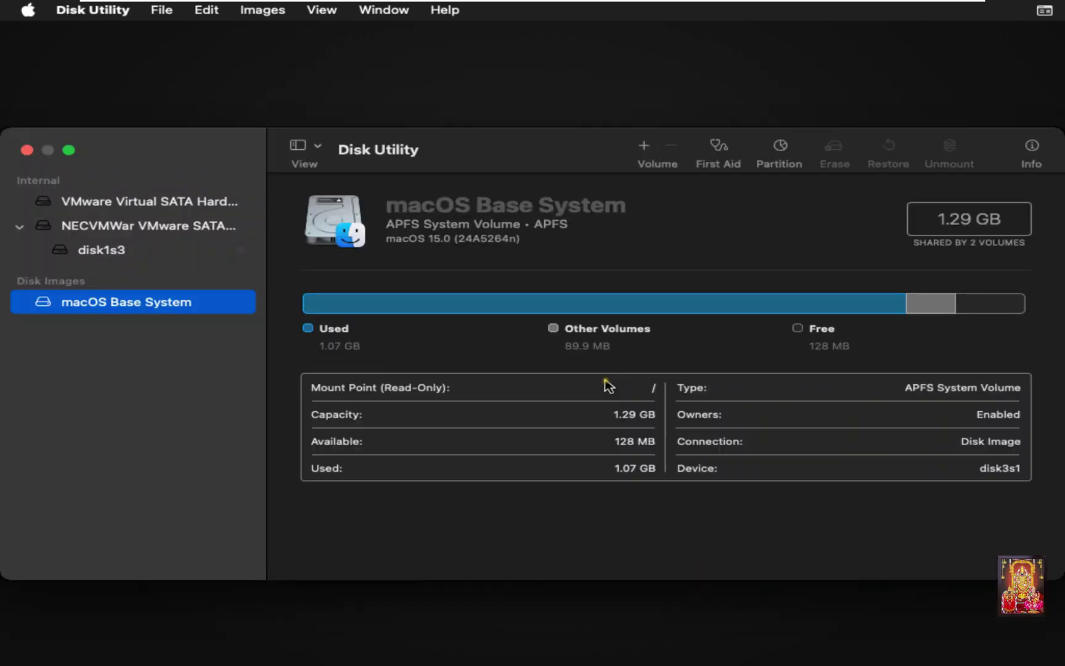
{"action": "left_click", "coordinate": [129, 203]}
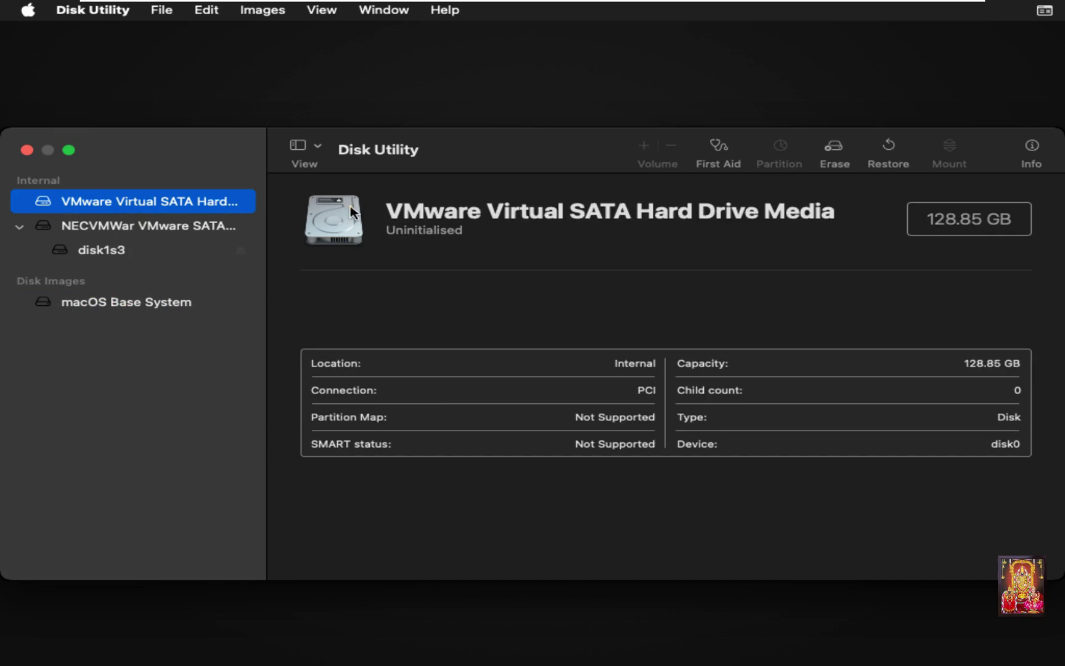
{"action": "left_click", "coordinate": [833, 154]}
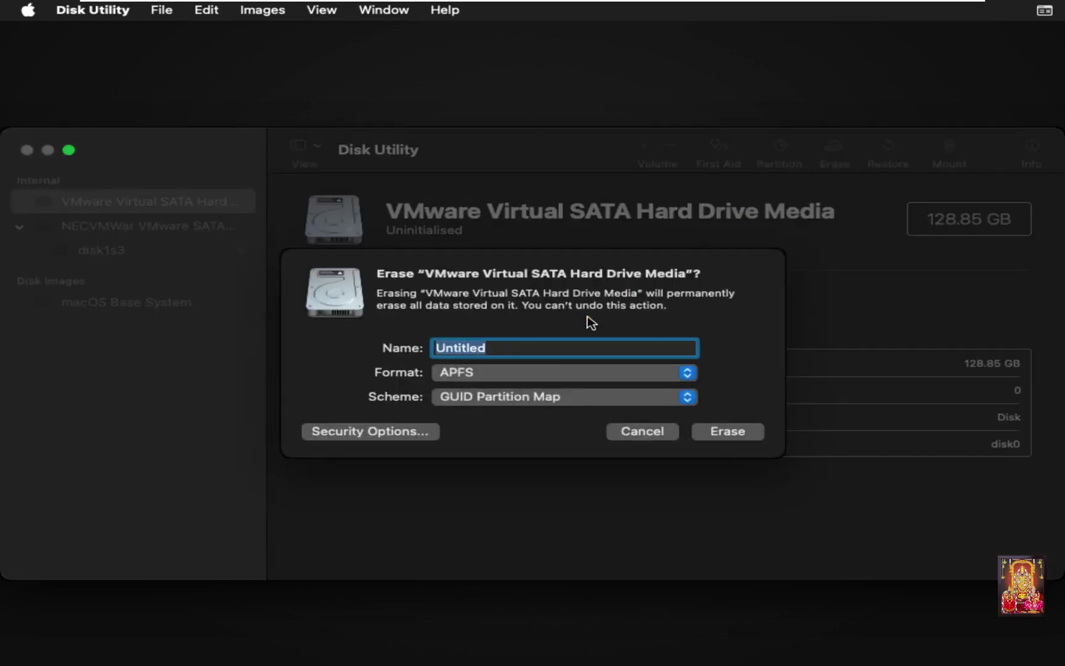
{"action": "type", "text": "macHD"}
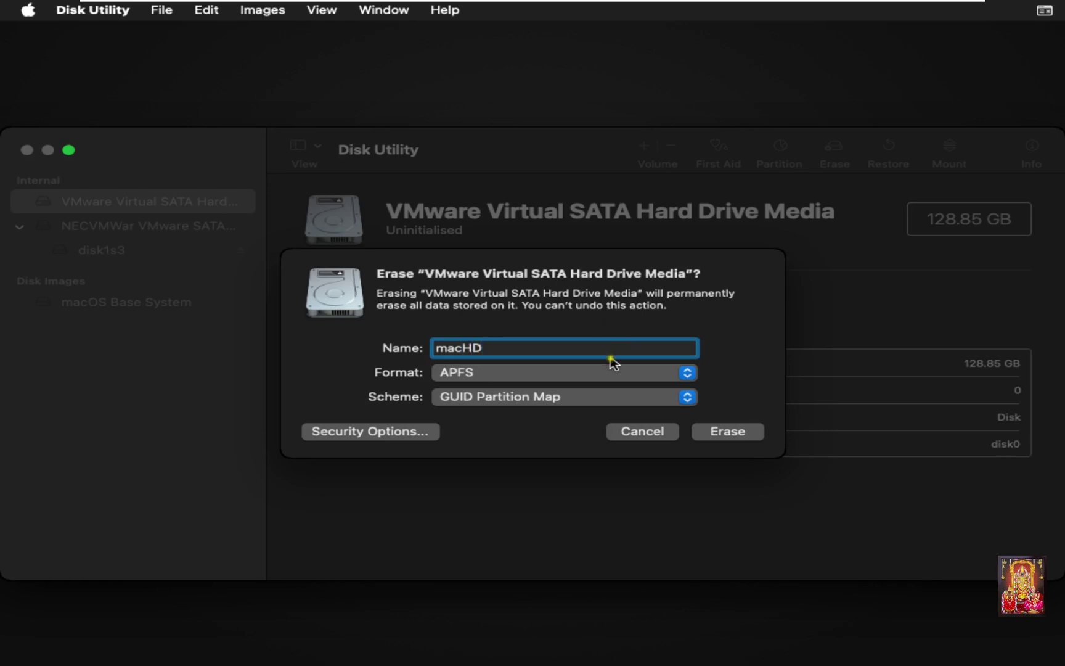
{"action": "left_click", "coordinate": [722, 433]}
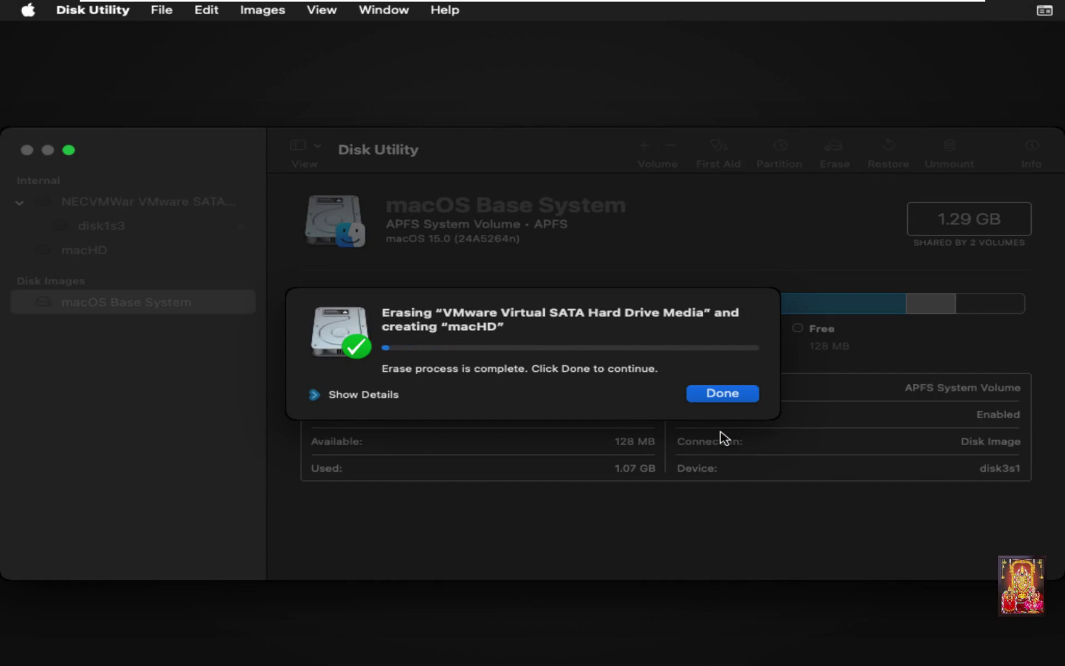
{"action": "left_click", "coordinate": [720, 393]}
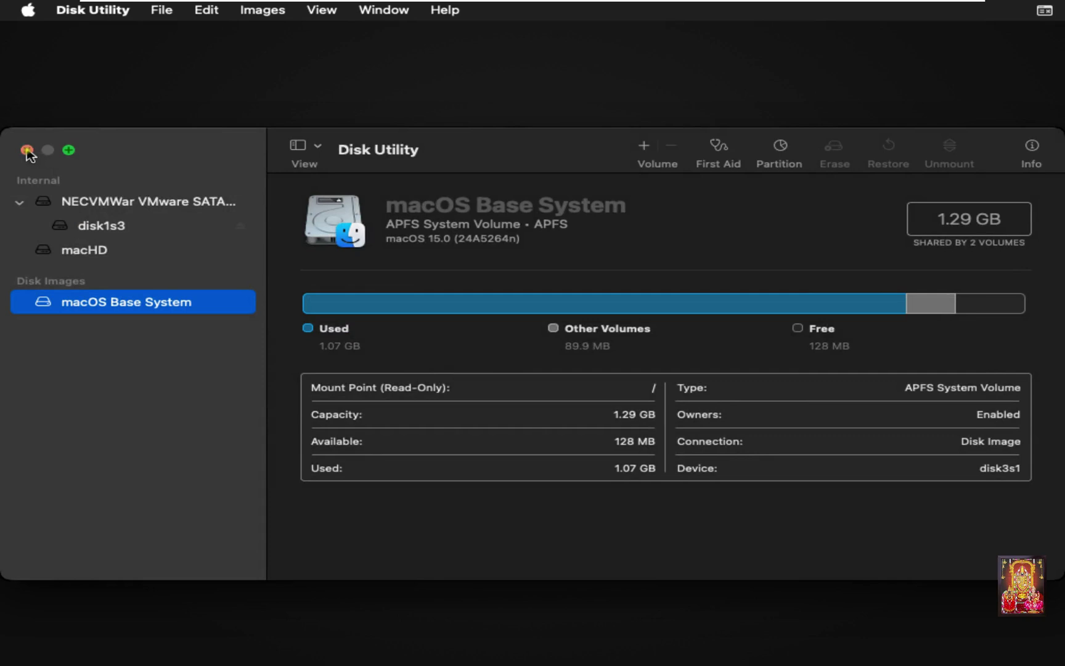
{"action": "left_click", "coordinate": [27, 150]}
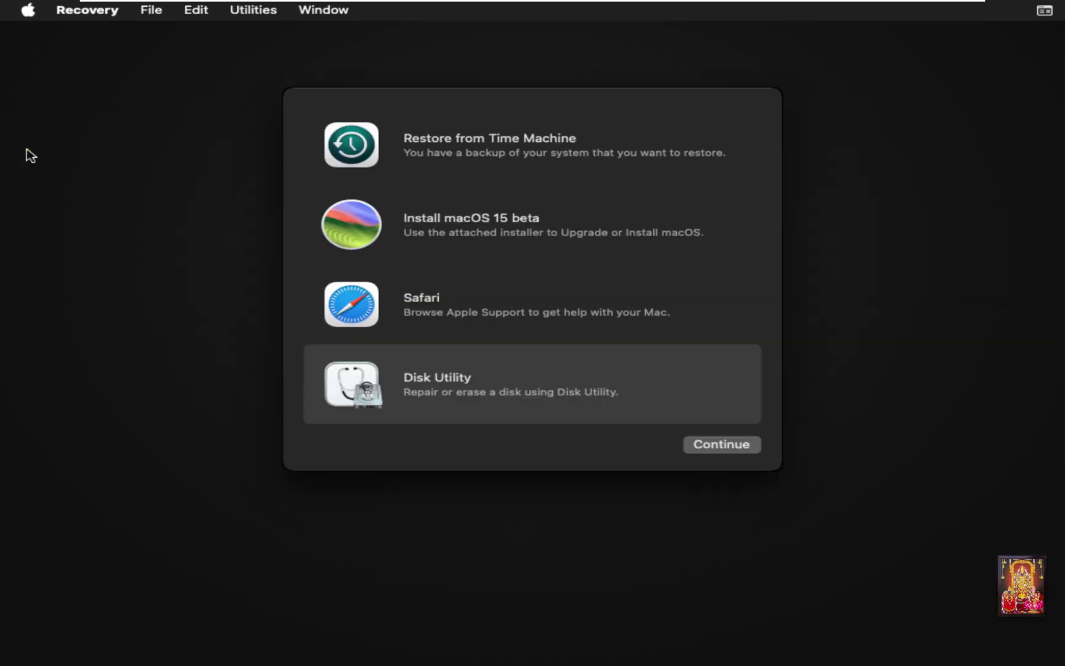
Step: Launch the macOS 15 beta installer, agree to its licence, and install onto macHD
{"action": "left_click", "coordinate": [445, 227]}
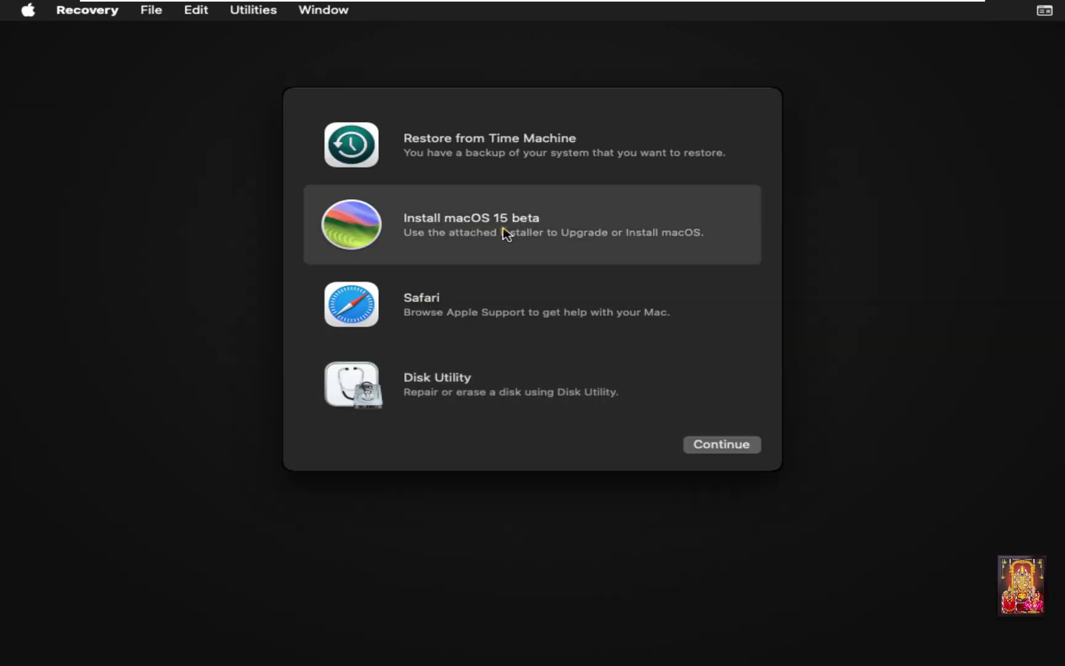
{"action": "left_click", "coordinate": [714, 445]}
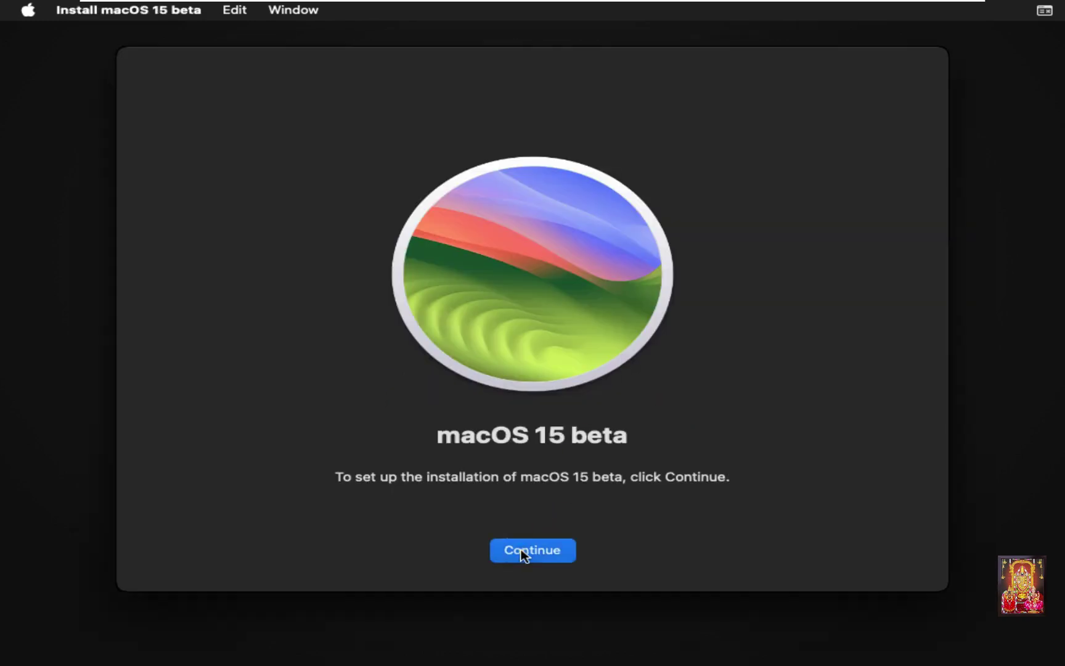
{"action": "left_click", "coordinate": [554, 540]}
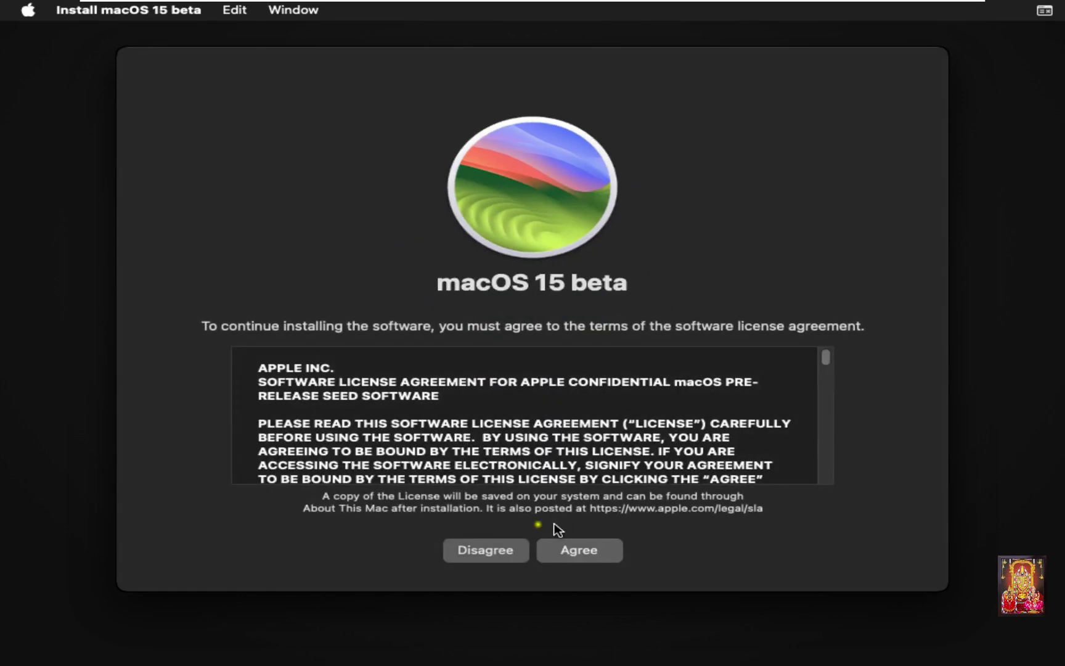
{"action": "left_click", "coordinate": [583, 553]}
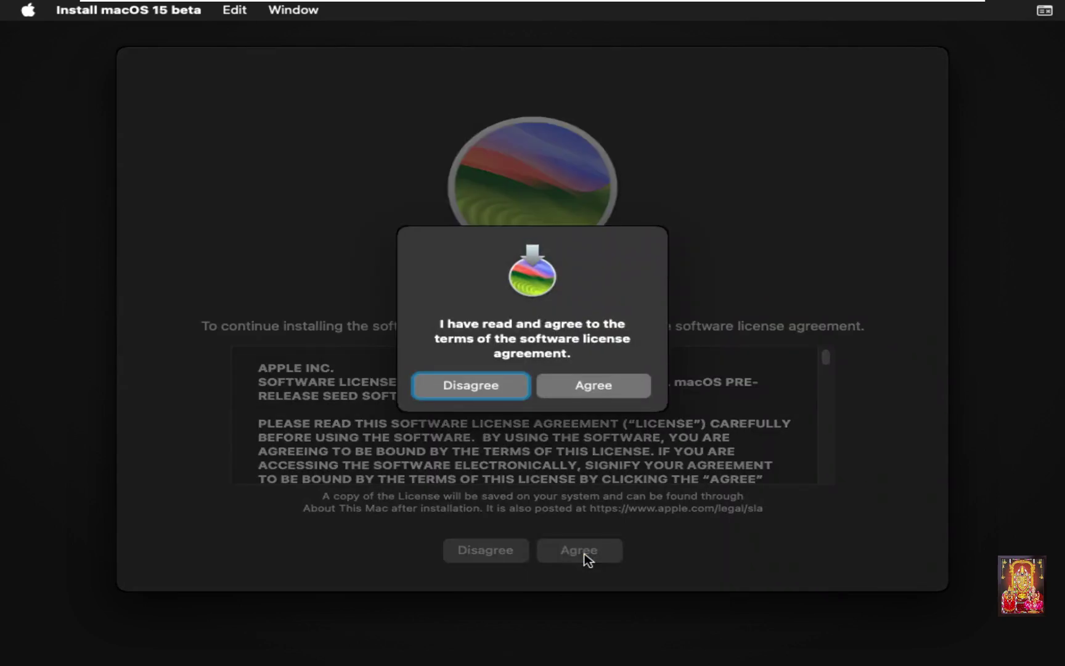
{"action": "left_click", "coordinate": [594, 386]}
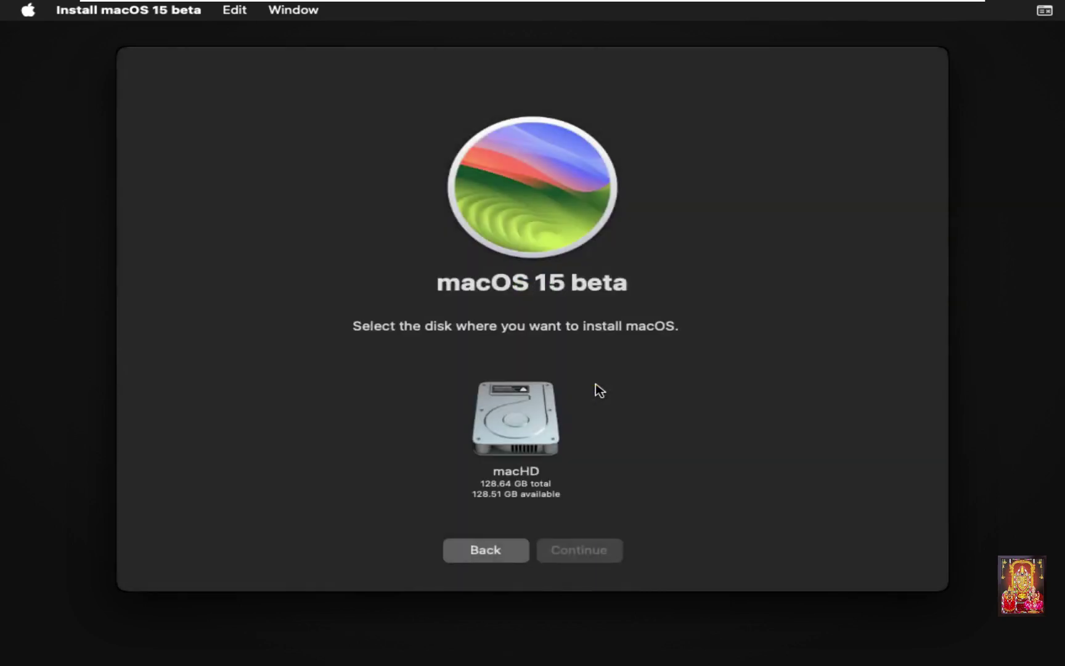
{"action": "left_click", "coordinate": [520, 419]}
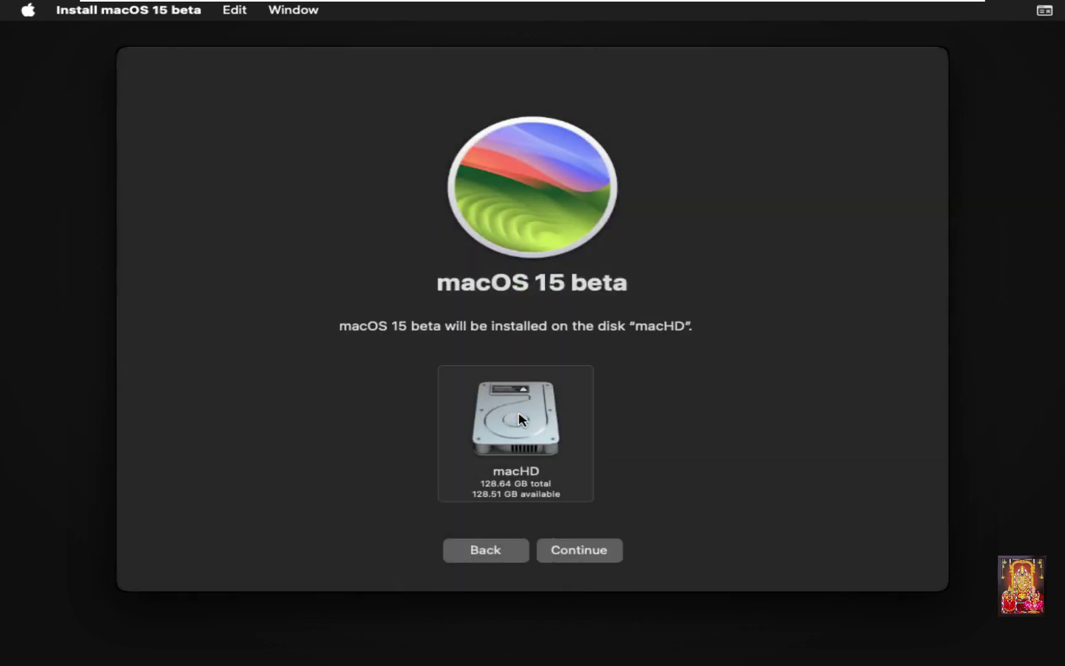
{"action": "left_click", "coordinate": [576, 553]}
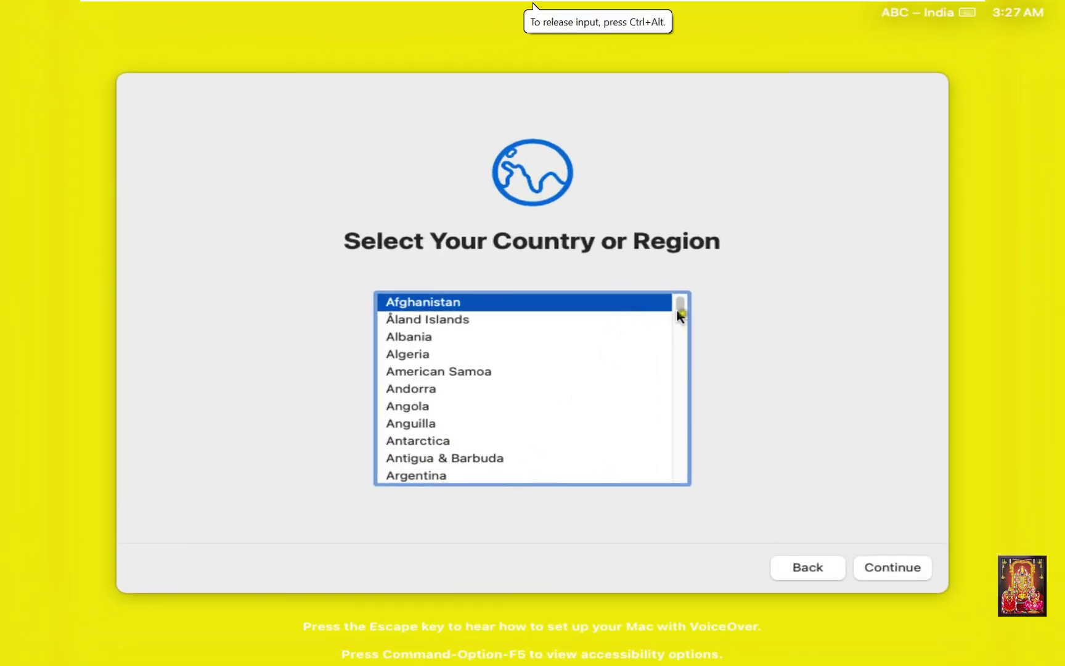
Step: Pick India from the country or region list and continue
{"action": "left_click_drag", "start_coordinate": [681, 311], "coordinate": [672, 384]}
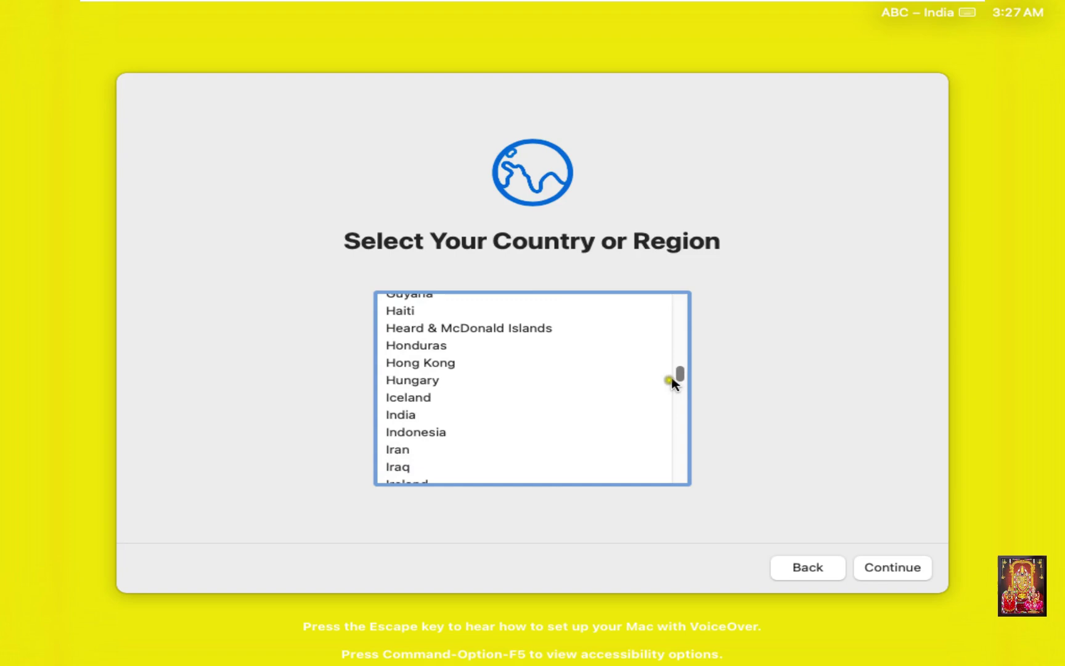
{"action": "left_click", "coordinate": [392, 415]}
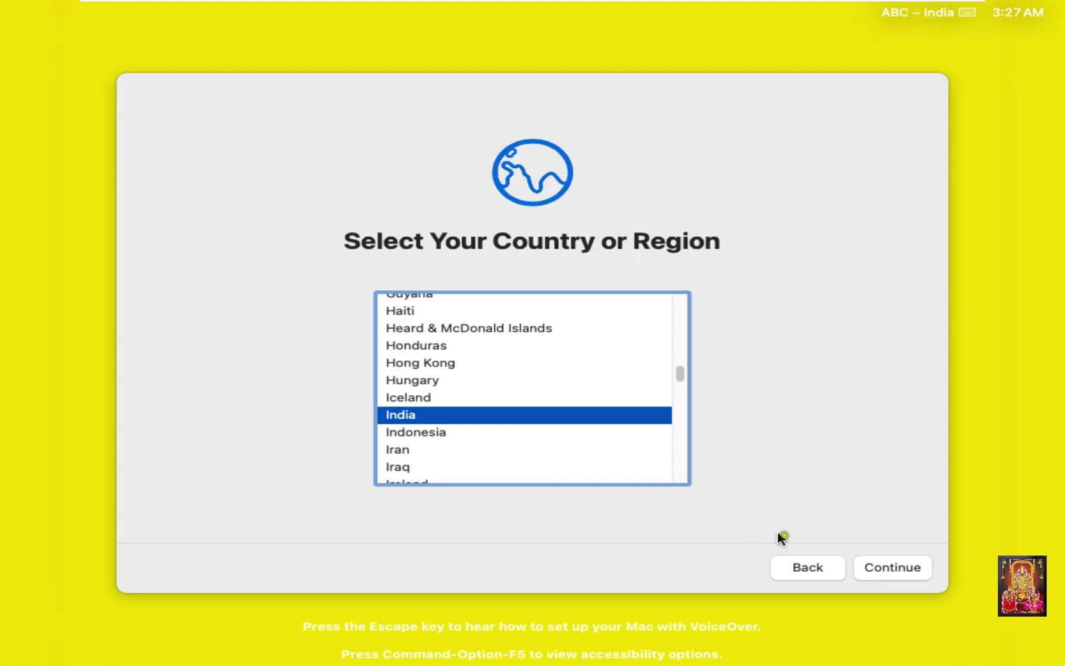
{"action": "left_click", "coordinate": [877, 574]}
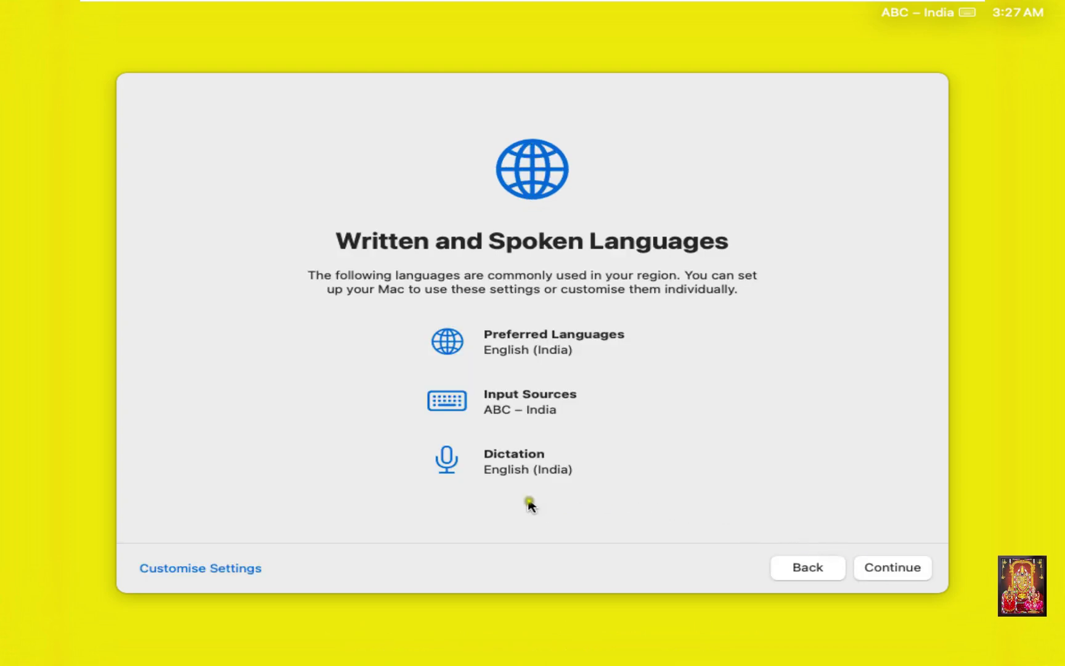
Step: Accept the English (India) language defaults and skip Accessibility, Data & Privacy and Migration Assistant
{"action": "left_click", "coordinate": [884, 573]}
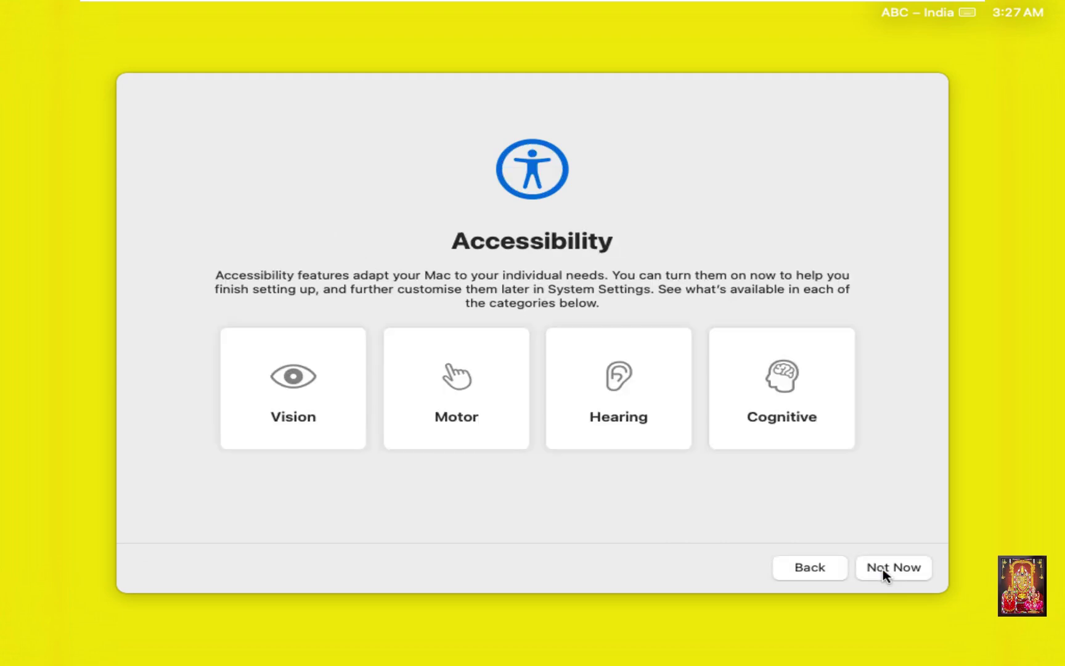
{"action": "left_click", "coordinate": [883, 574]}
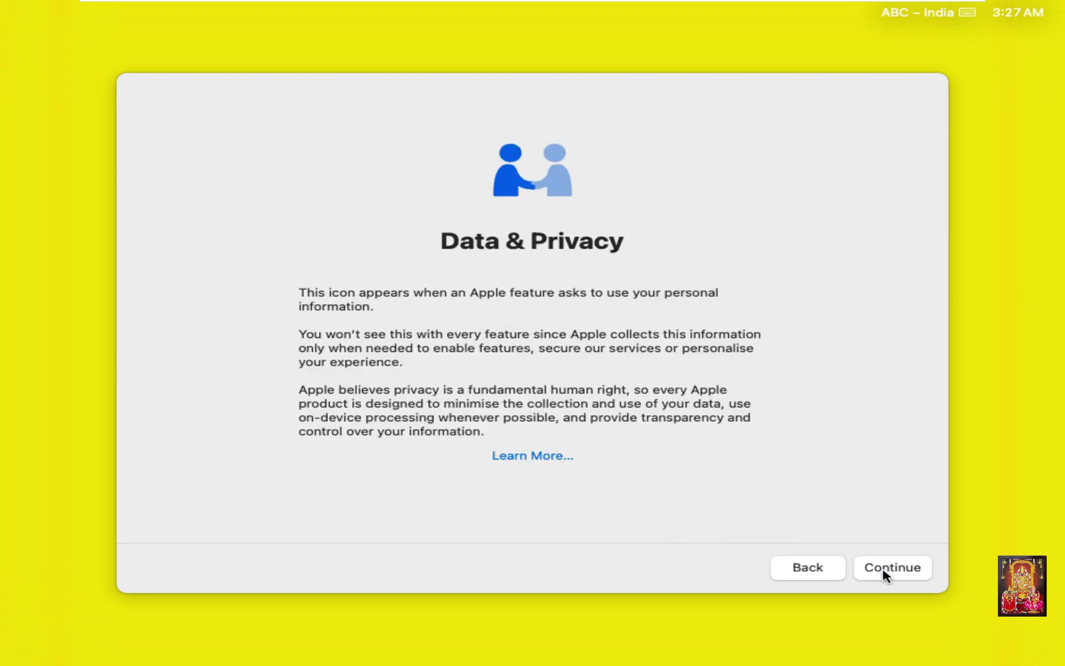
{"action": "left_click", "coordinate": [884, 574]}
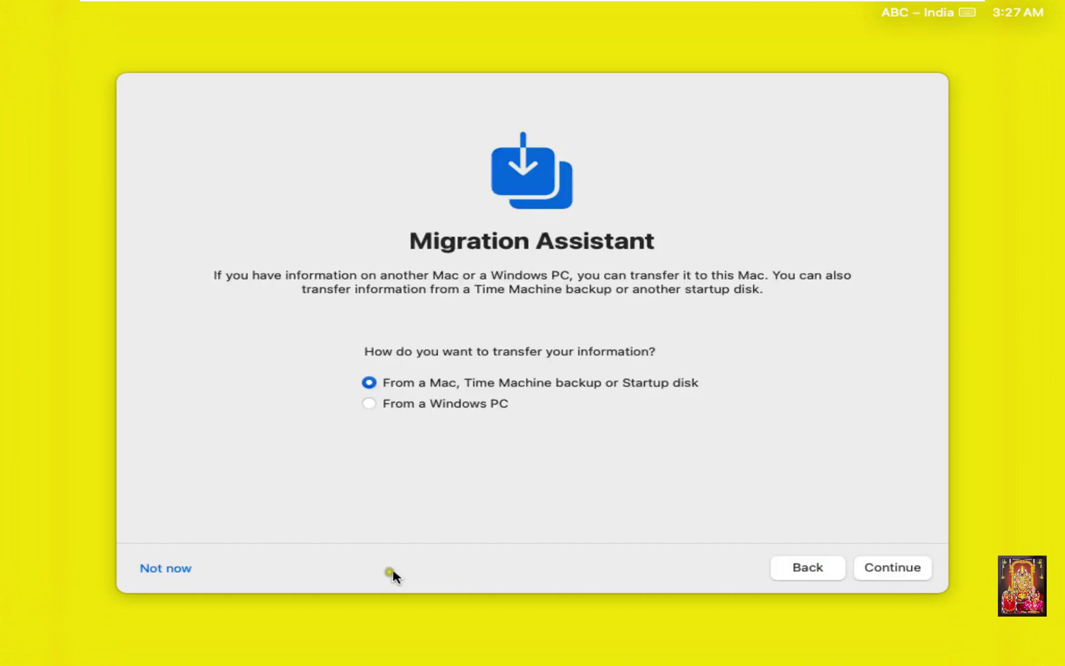
{"action": "left_click", "coordinate": [189, 569]}
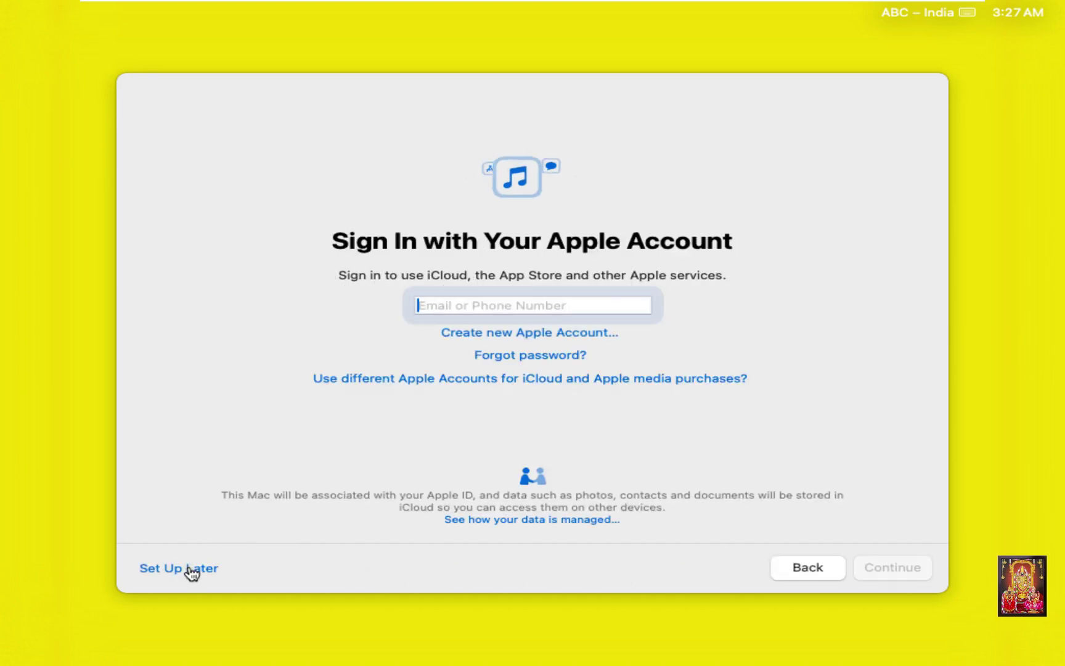
Step: Skip Apple Account sign-in and agree to the macOS terms and conditions
{"action": "left_click", "coordinate": [177, 571]}
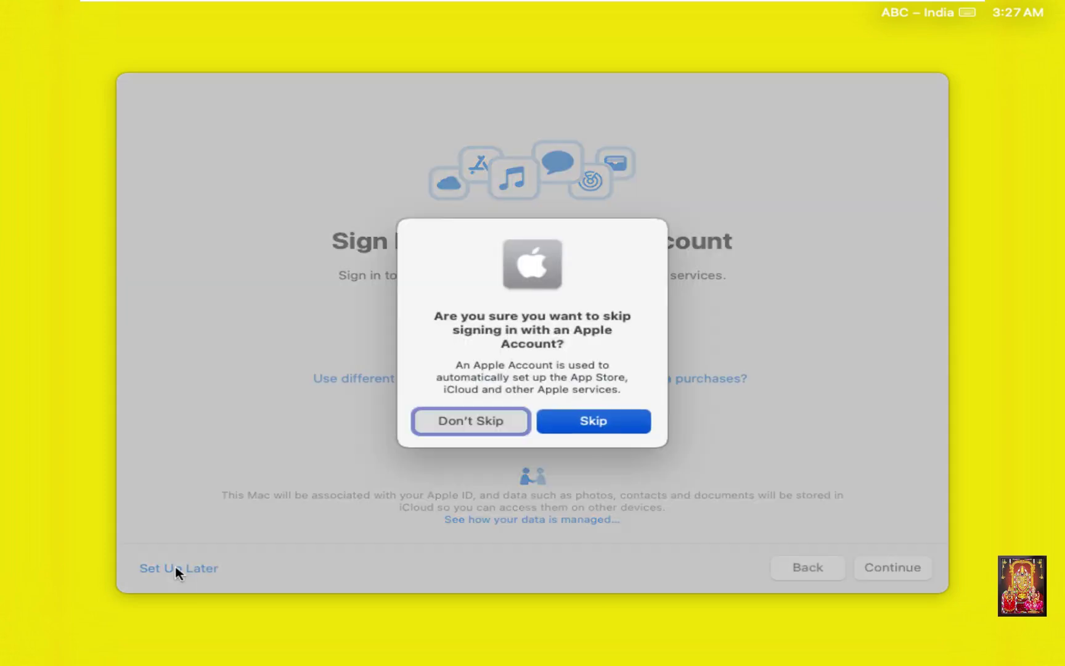
{"action": "left_click", "coordinate": [594, 437]}
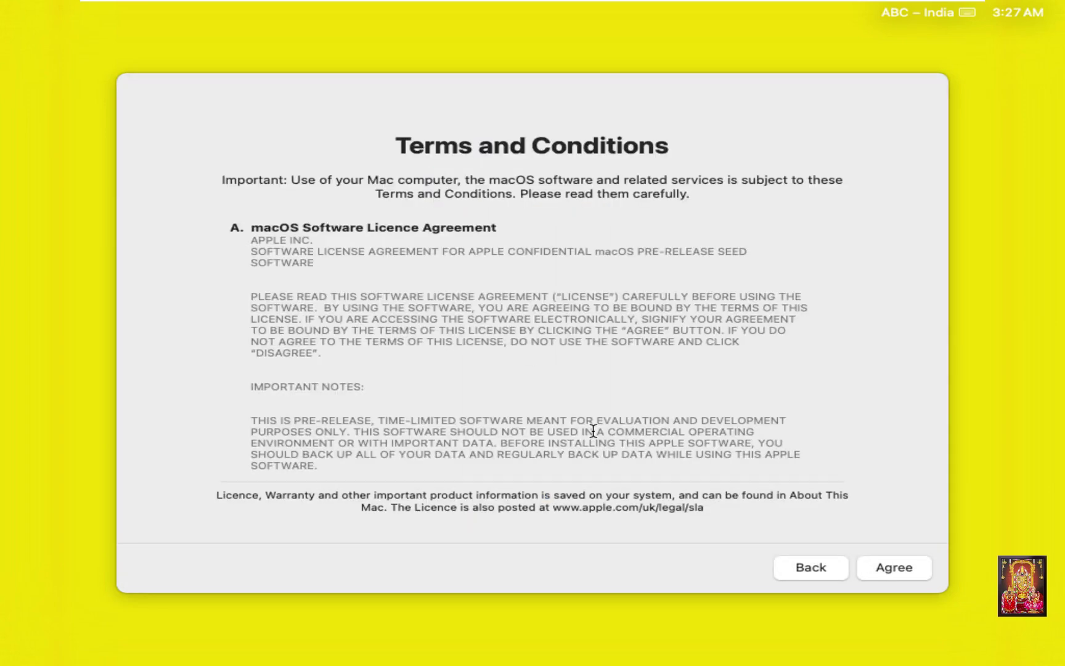
{"action": "left_click", "coordinate": [885, 572]}
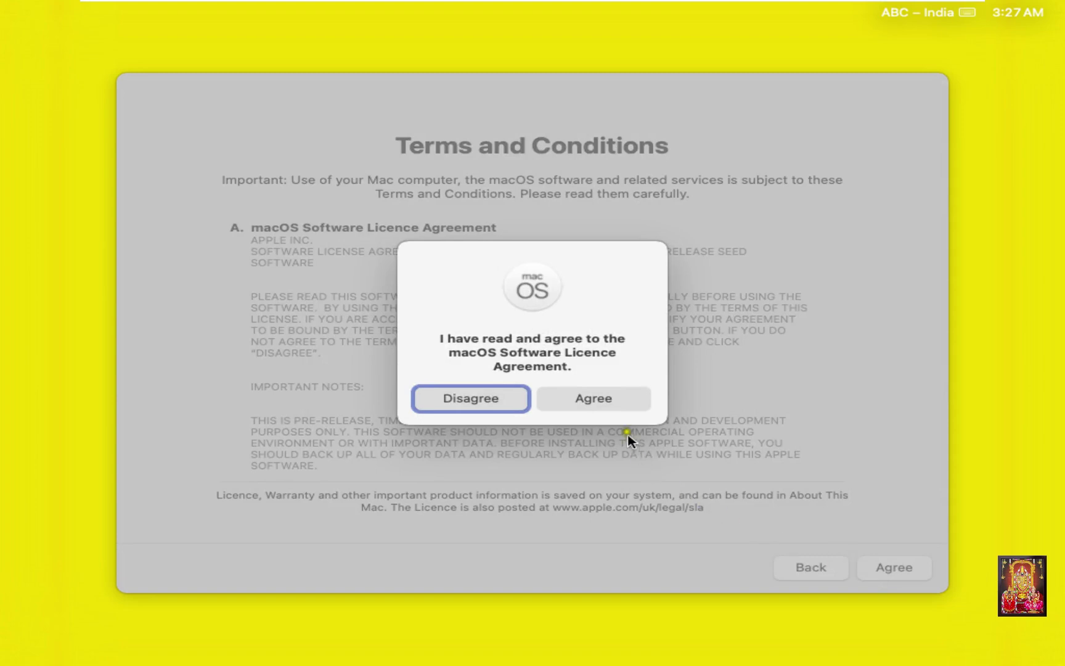
{"action": "left_click", "coordinate": [607, 404]}
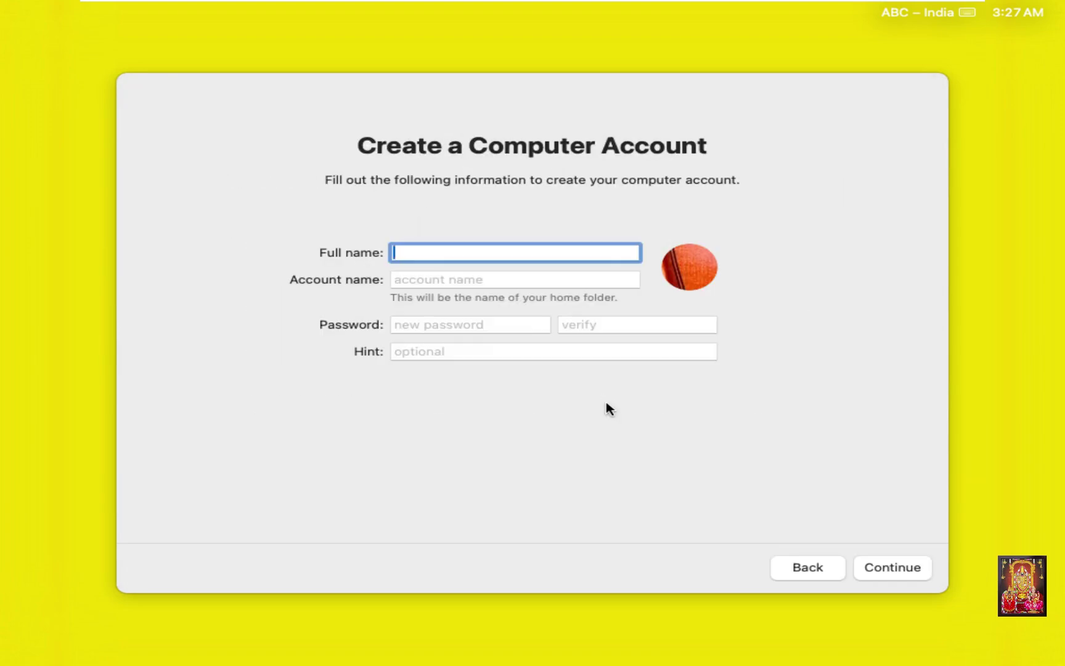
Step: Enter the user's full name, a password with matching verification, and create the local account
{"action": "type", "text": "ROHIT"}
{"action": "left_click", "coordinate": [423, 281]}
{"action": "left_click", "coordinate": [426, 332]}
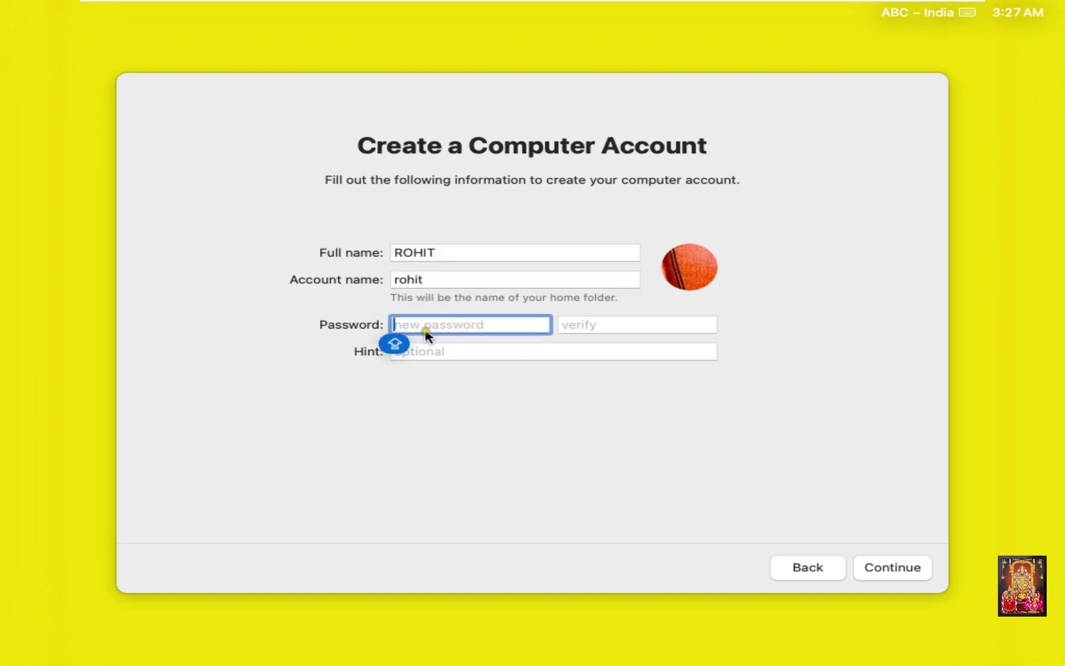
{"action": "type", "text": "1234"}
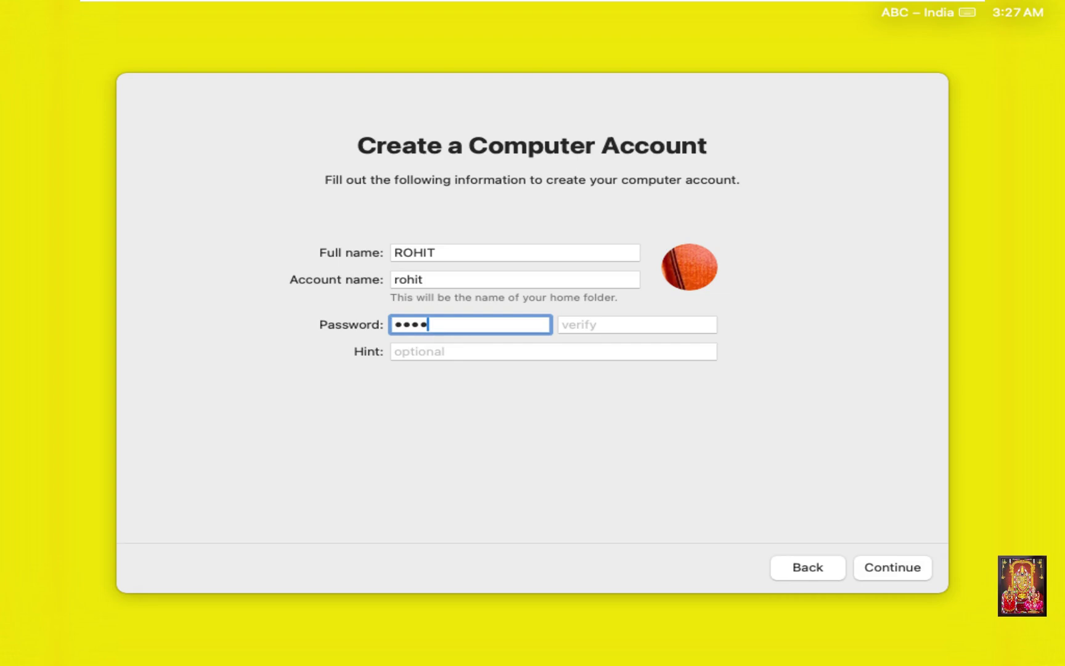
{"action": "type", "text": "567"}
{"action": "left_click", "coordinate": [577, 325]}
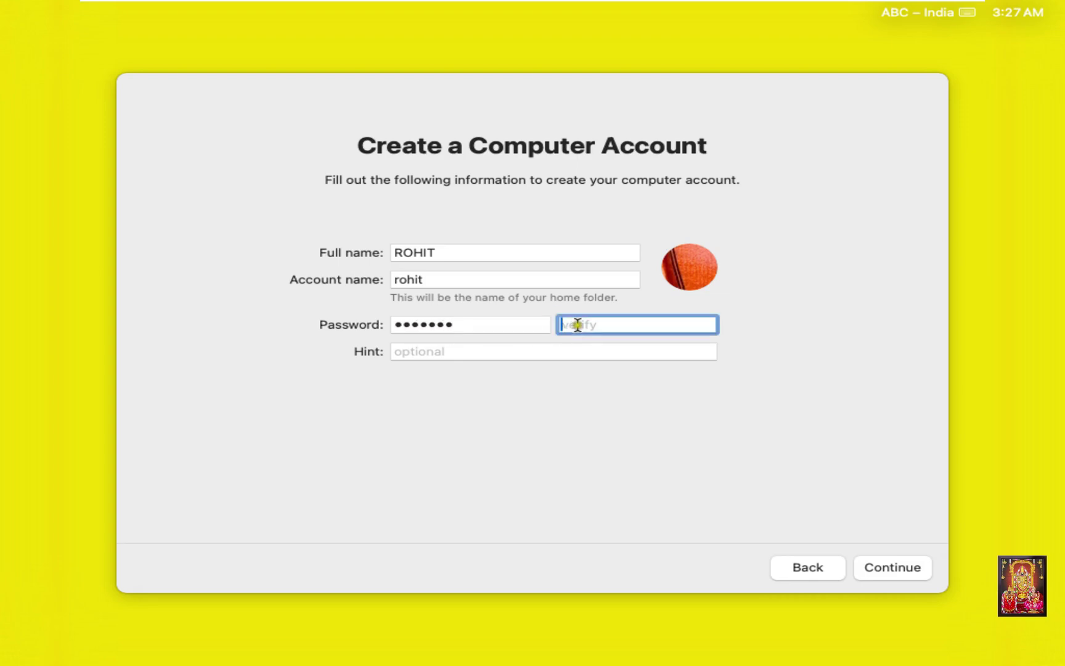
{"action": "type", "text": "12"}
{"action": "key", "text": "BackSpace"}
{"action": "key", "text": "BackSpace"}
{"action": "type", "text": "1234567"}
{"action": "left_click", "coordinate": [497, 347]}
{"action": "type", "text": "1two3"}
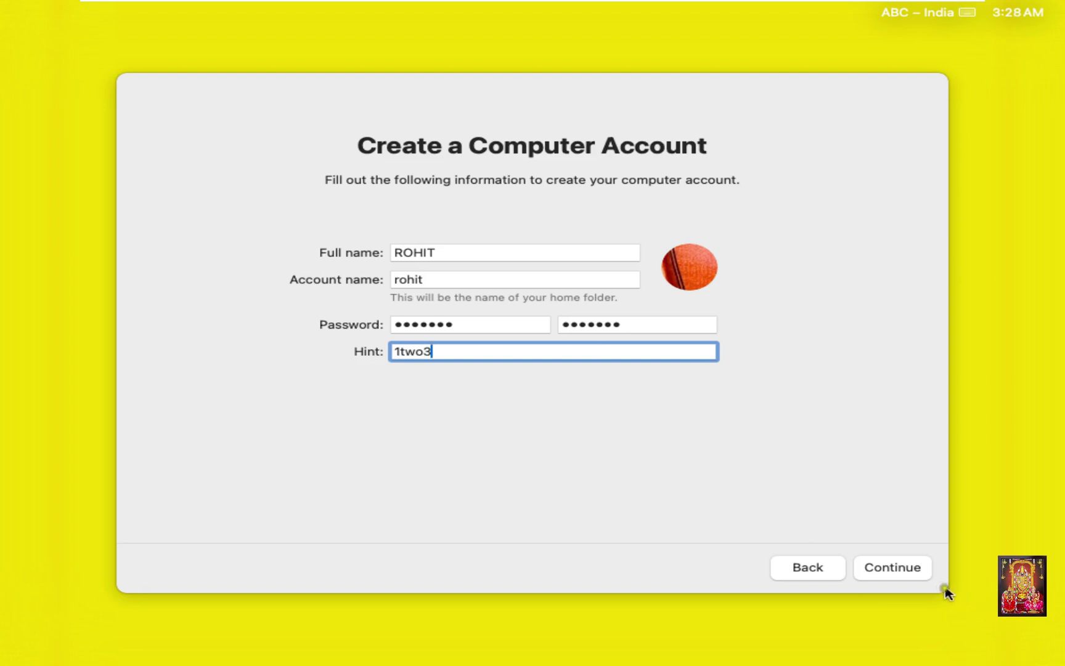
{"action": "left_click", "coordinate": [915, 571]}
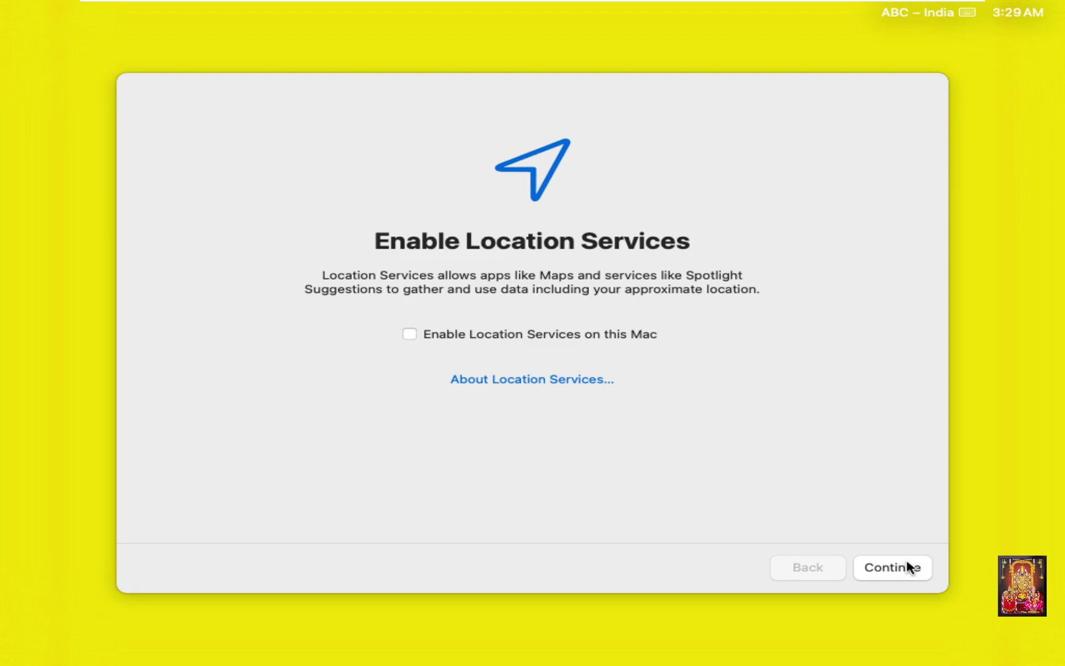
Step: Decline Location Services, set India Standard Time on the time-zone map, and pass Analytics
{"action": "left_click", "coordinate": [911, 568]}
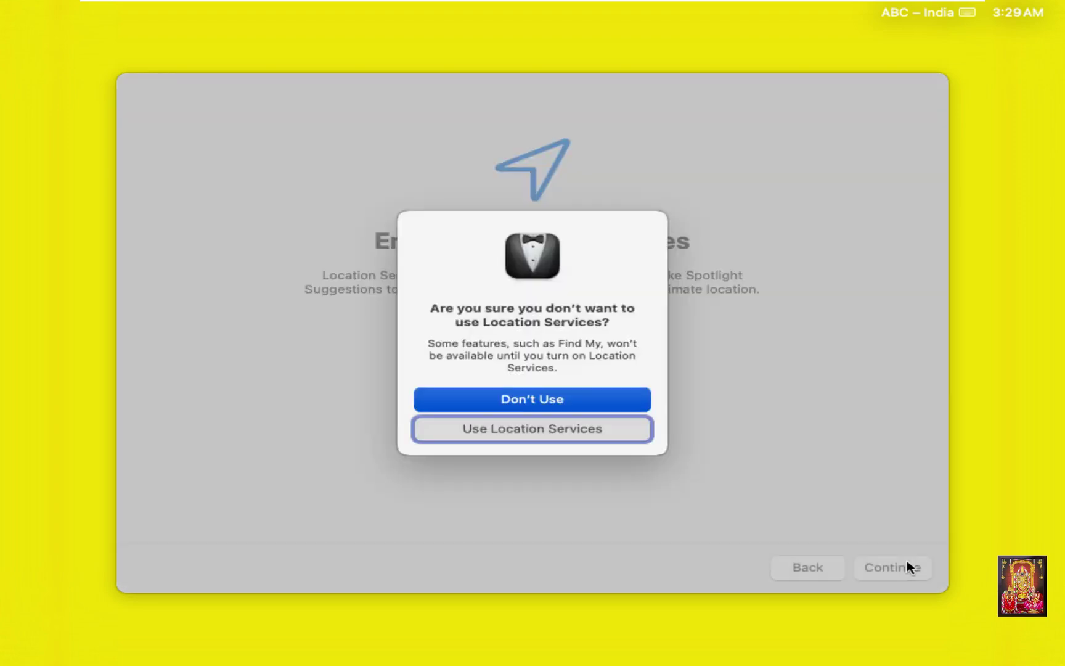
{"action": "left_click", "coordinate": [540, 398]}
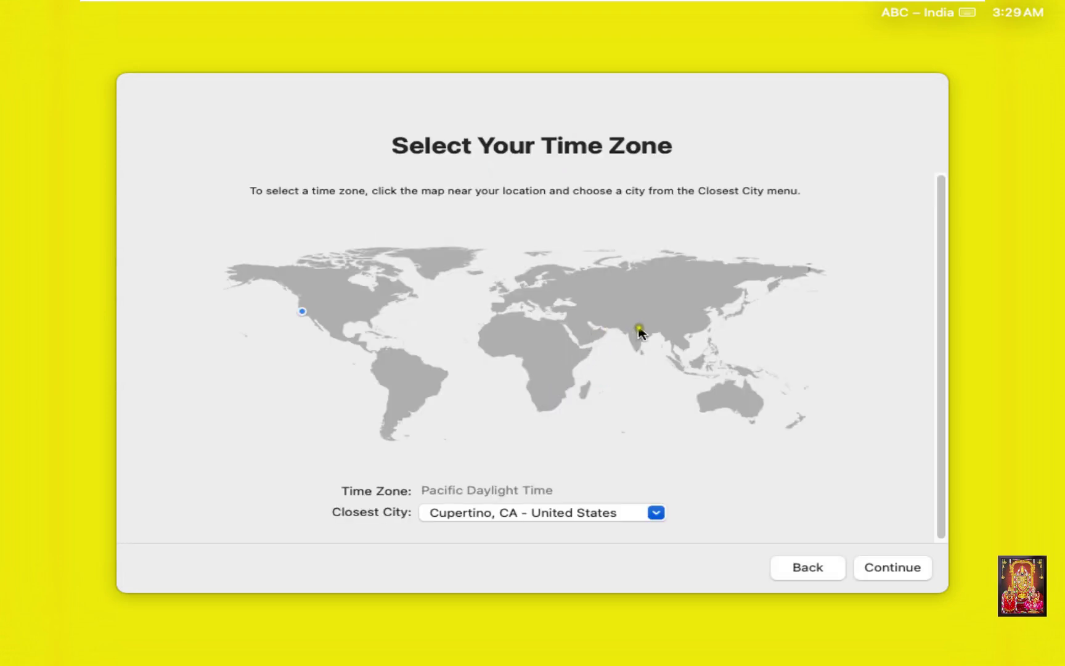
{"action": "left_click", "coordinate": [636, 330]}
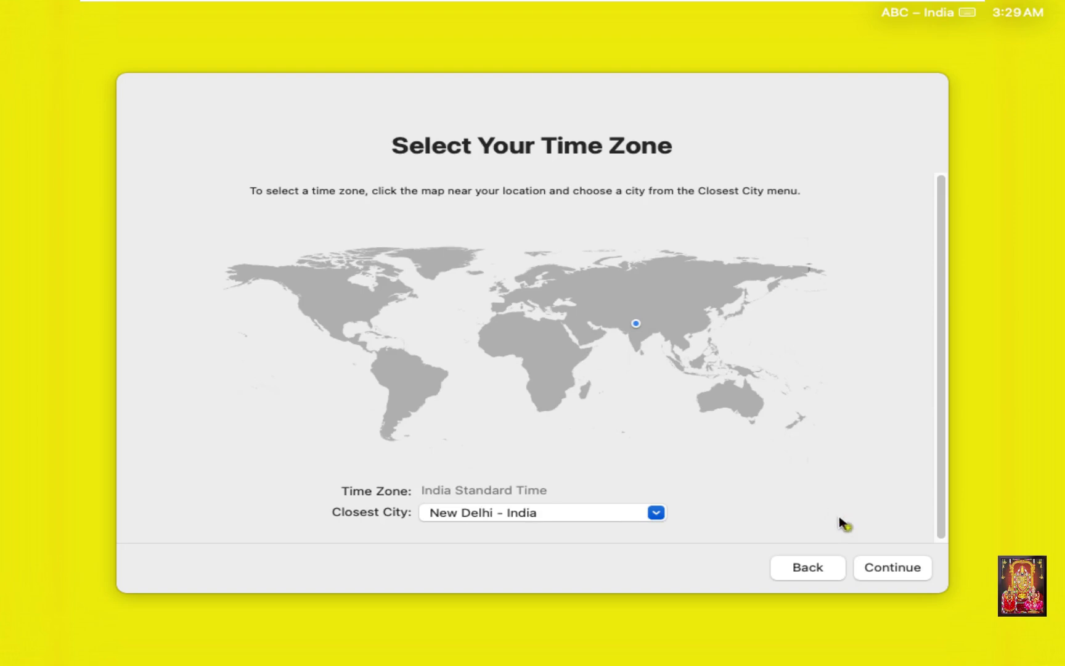
{"action": "left_click", "coordinate": [888, 570]}
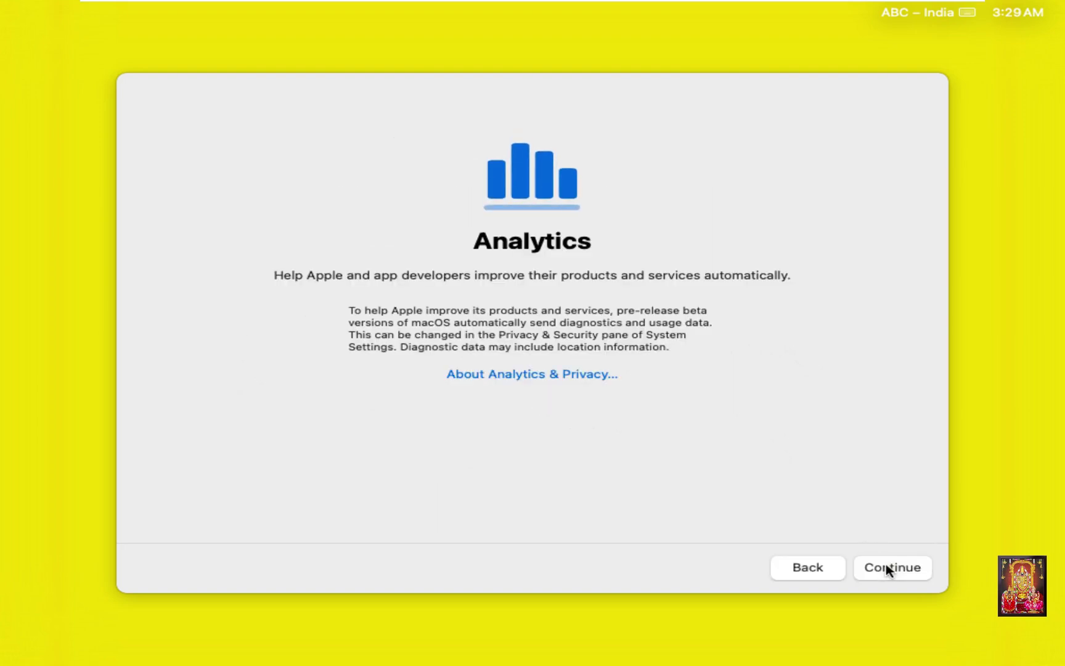
{"action": "left_click", "coordinate": [888, 570]}
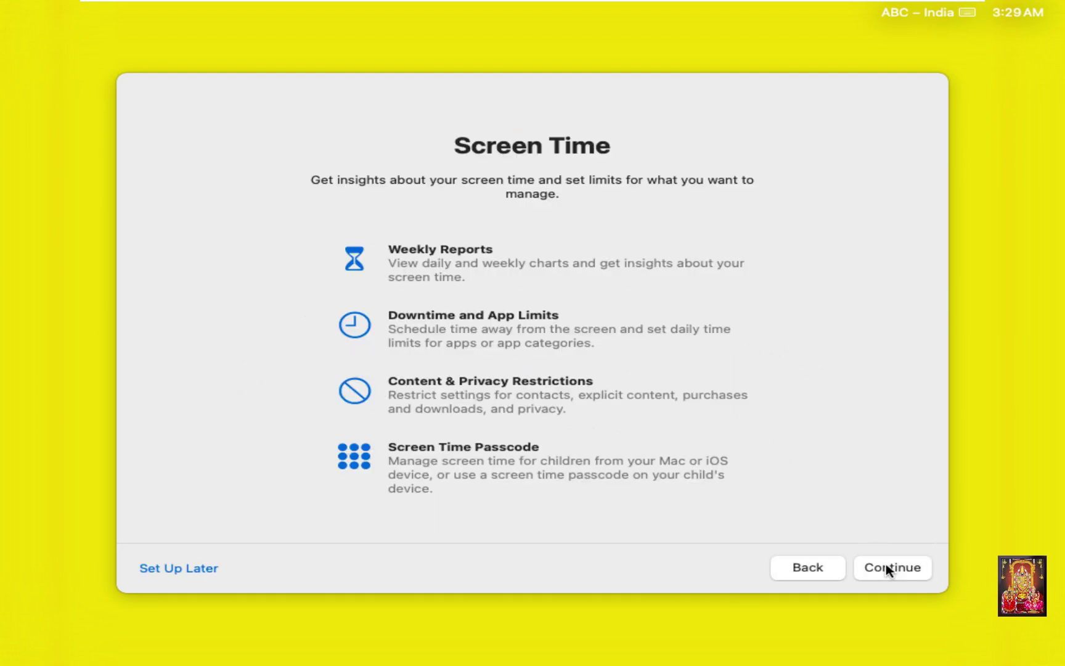
Step: Set up Screen Time later, keep the Light appearance, and leave Welcome to Mac
{"action": "left_click", "coordinate": [194, 572]}
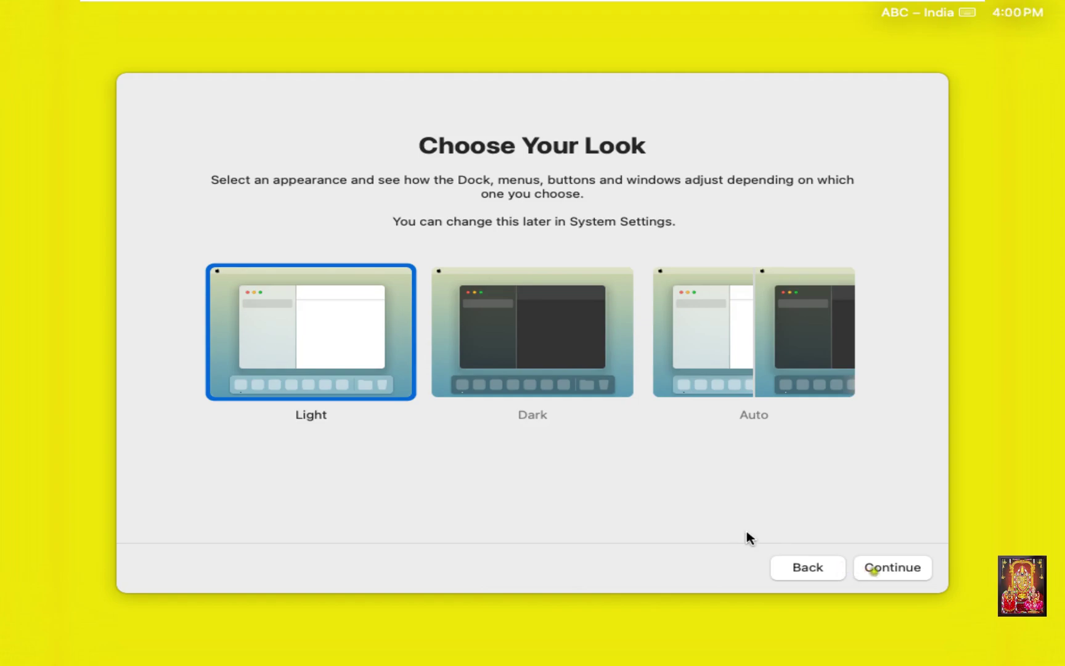
{"action": "left_click", "coordinate": [895, 571]}
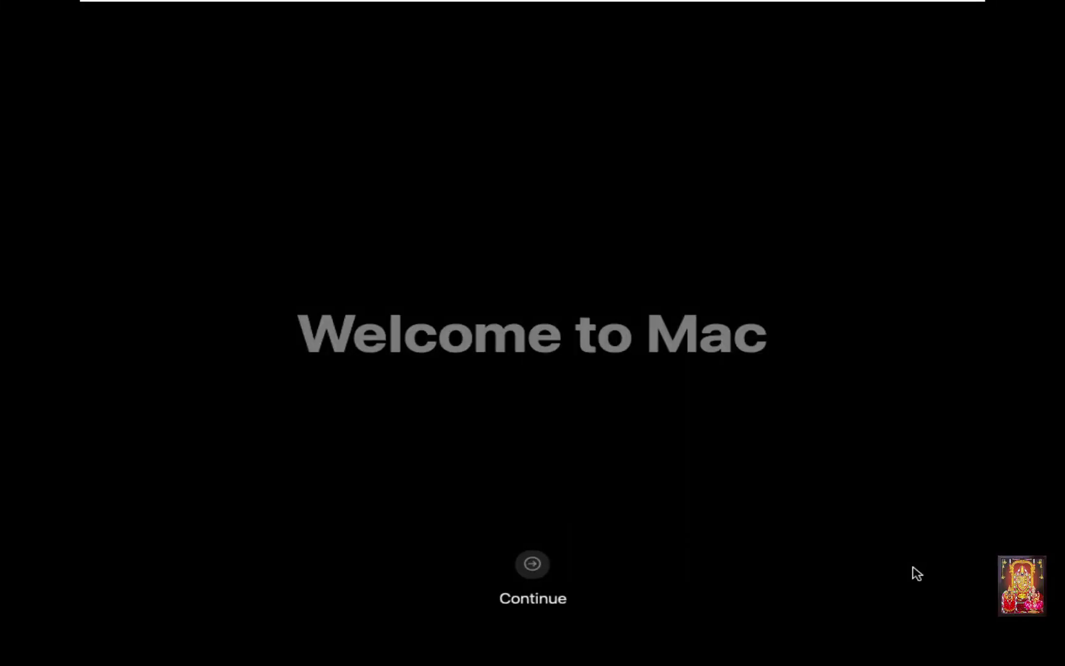
{"action": "left_click", "coordinate": [534, 563]}
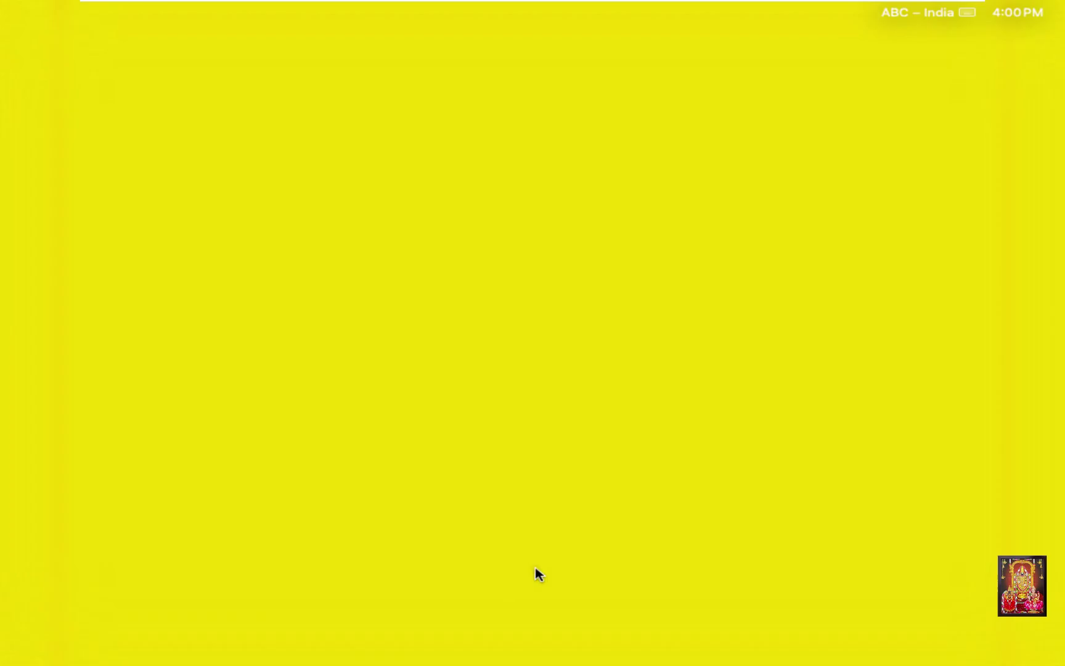